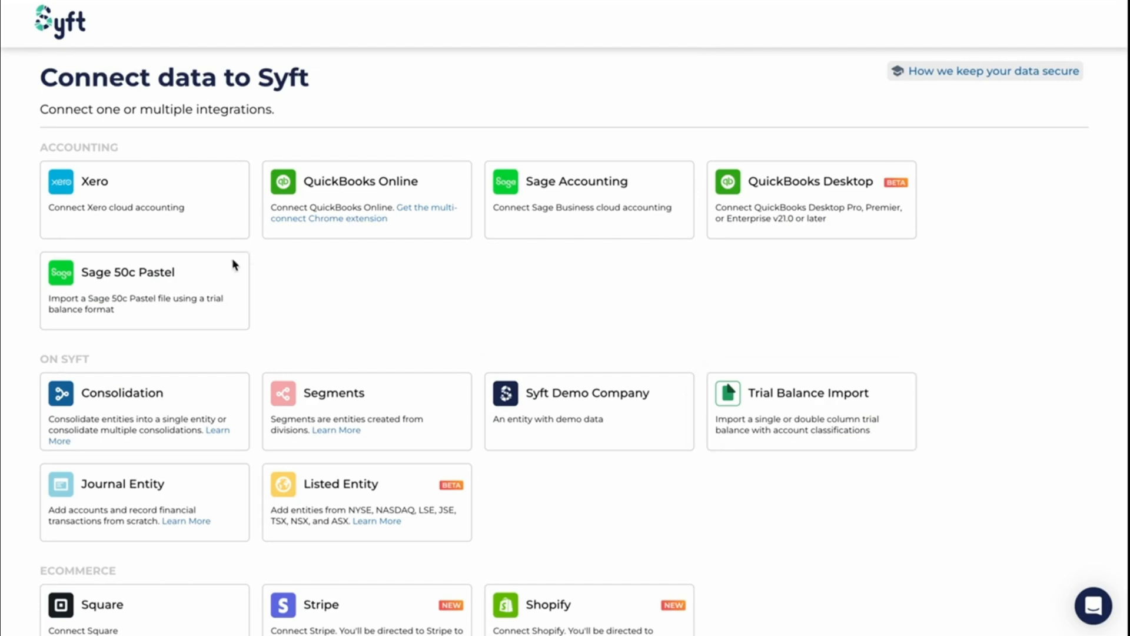
- Start a new Sage 50c Pastel entity named Entity 10 with United States as its country
left_click(209, 287)
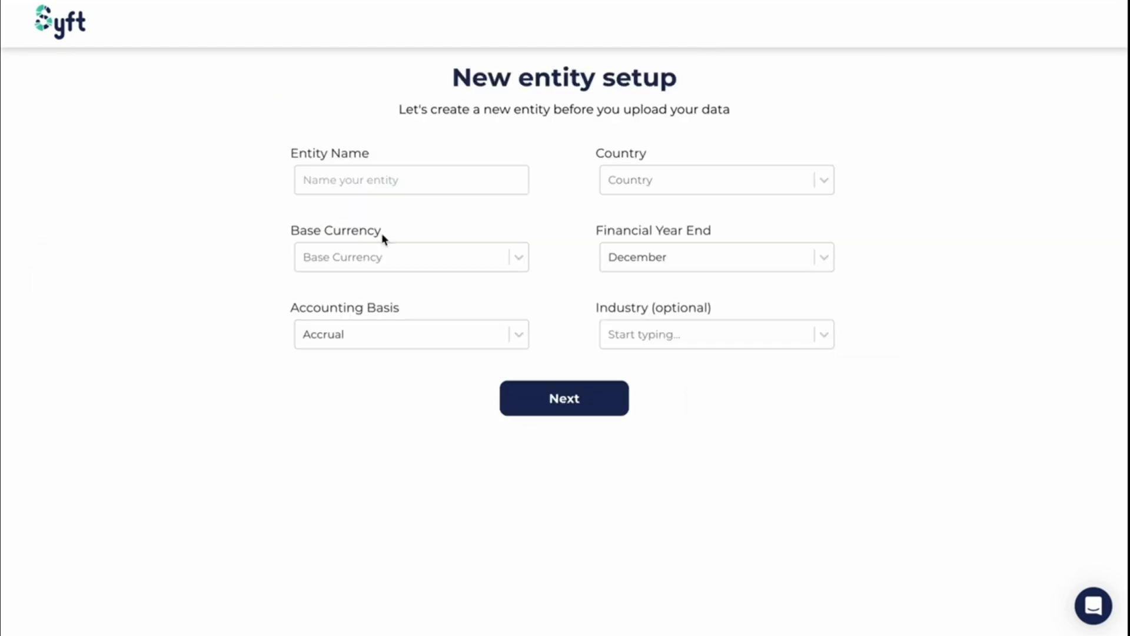
left_click(380, 186)
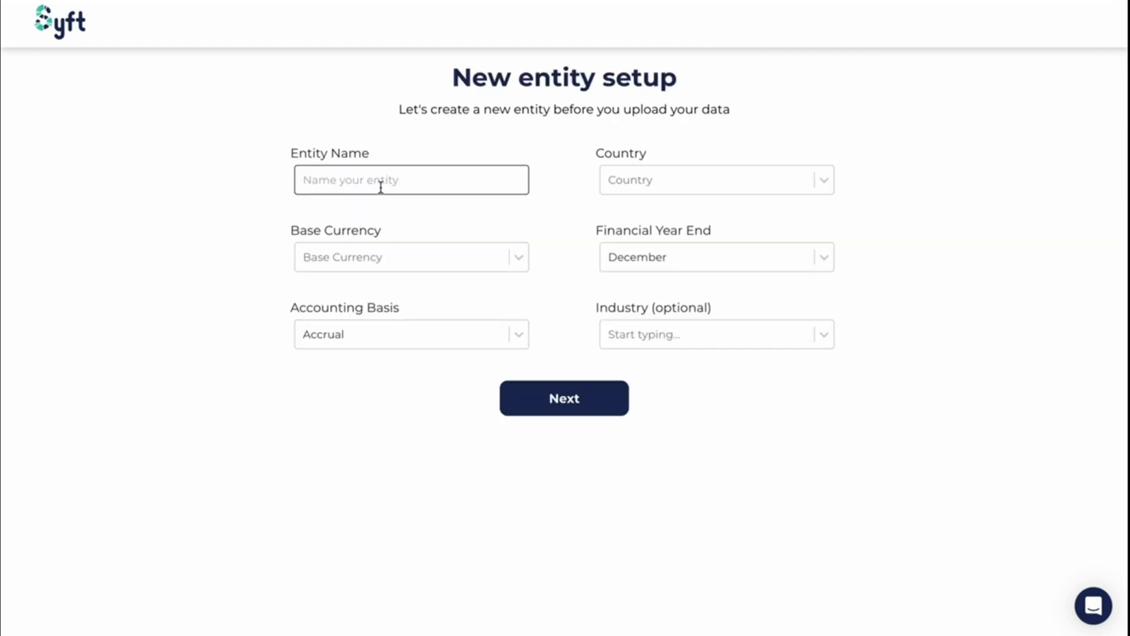
type("Entity 10")
left_click(719, 187)
type("united")
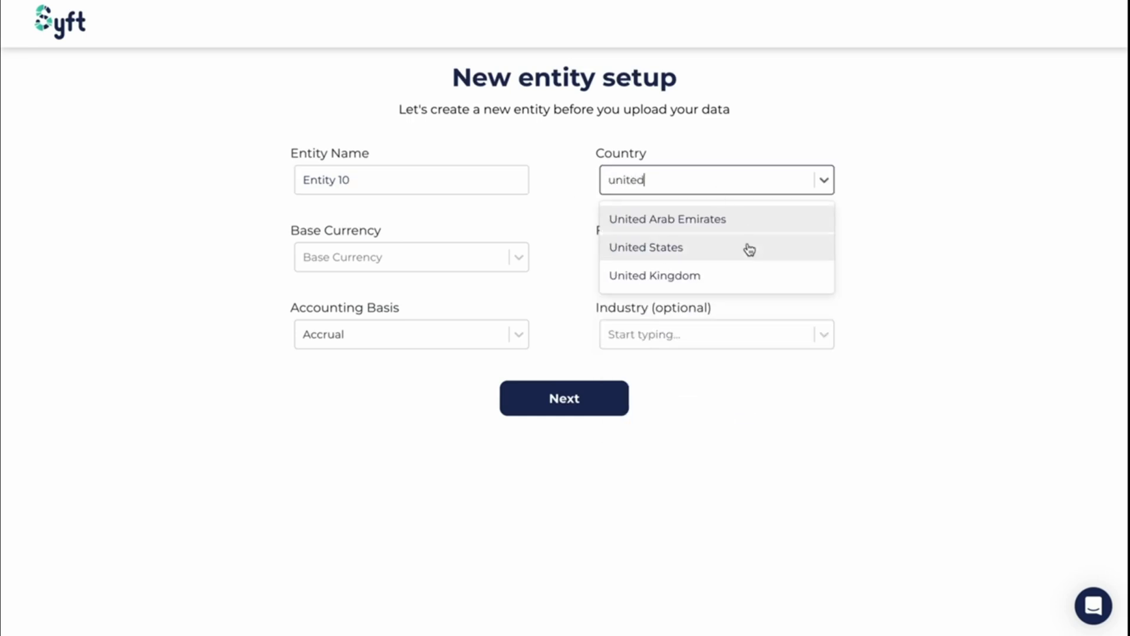
left_click(748, 250)
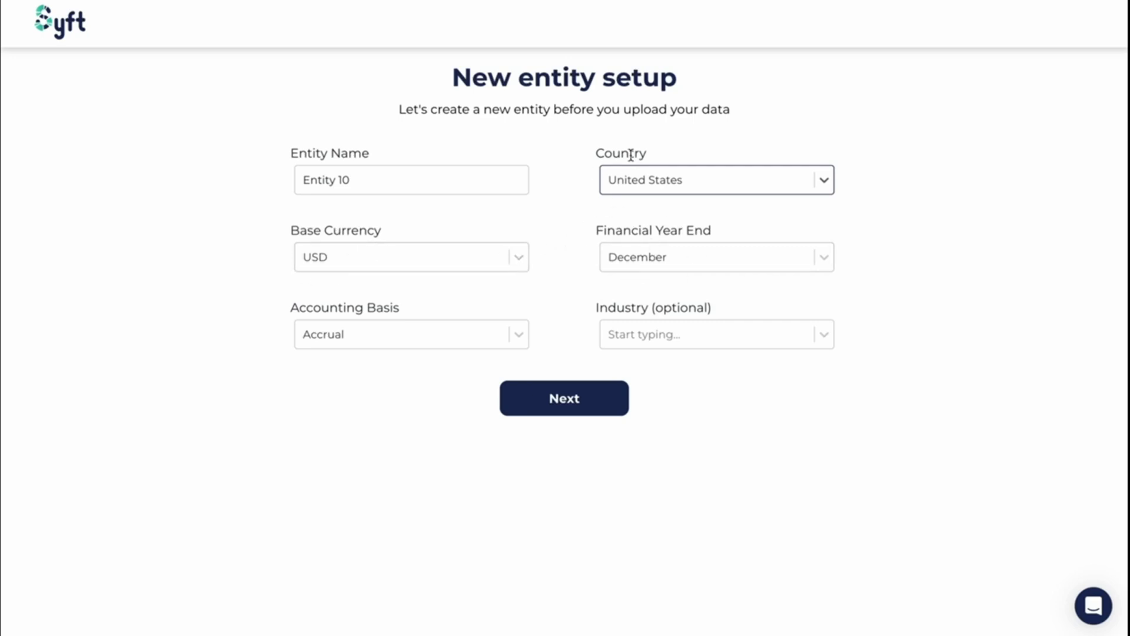
- Review the available base currency, financial year end and accounting basis choices for the new entity
left_click(523, 254)
left_click(568, 234)
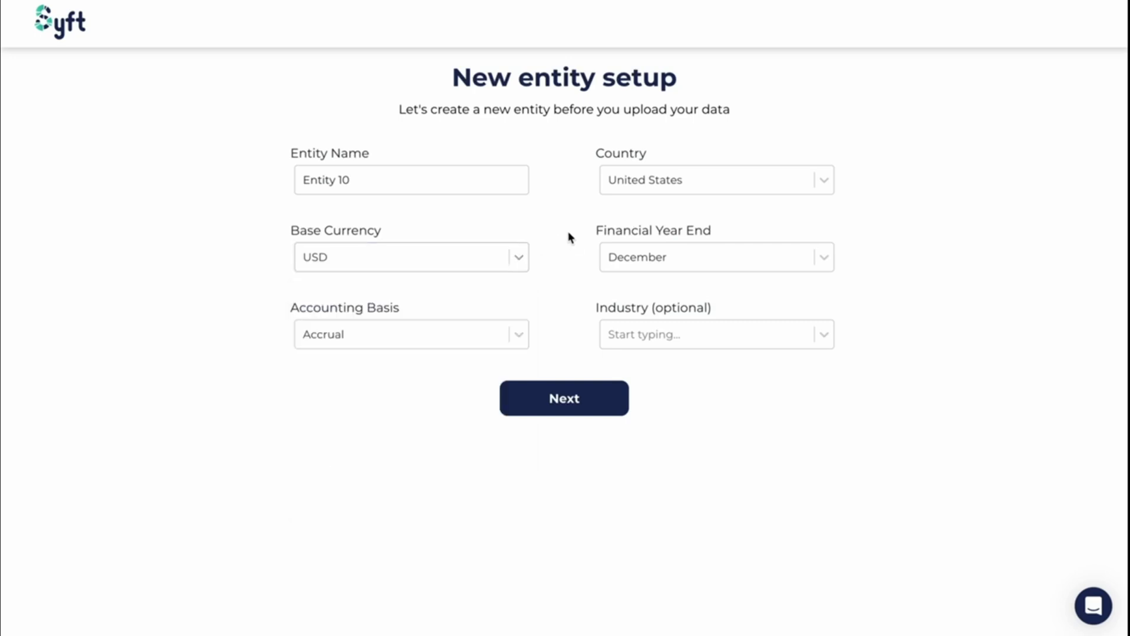
left_click(824, 257)
left_click(883, 230)
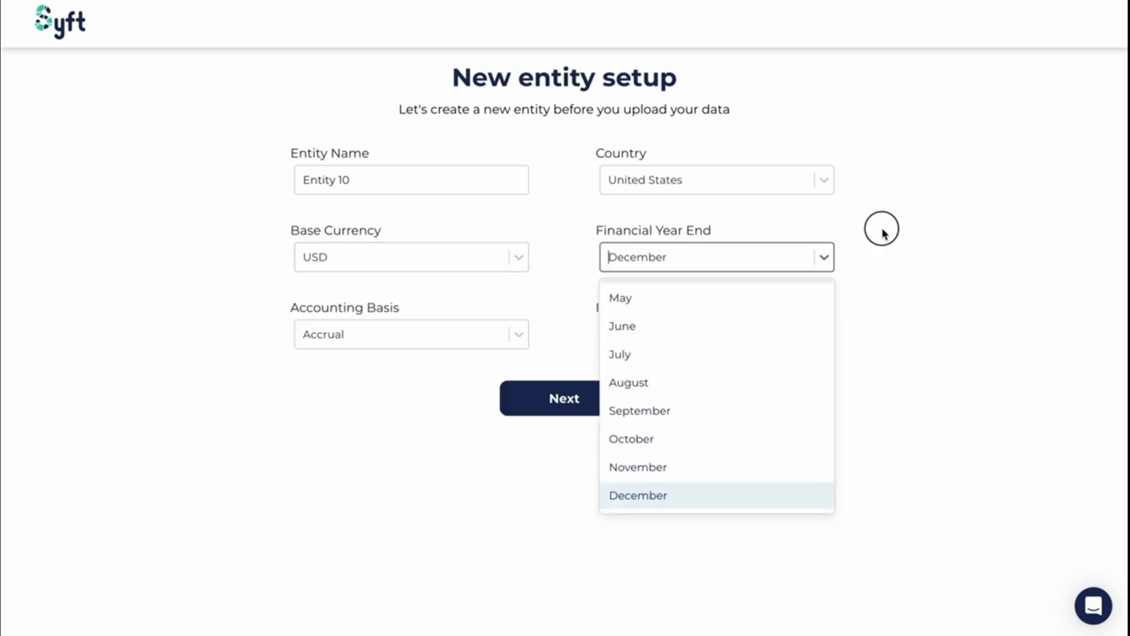
left_click(517, 334)
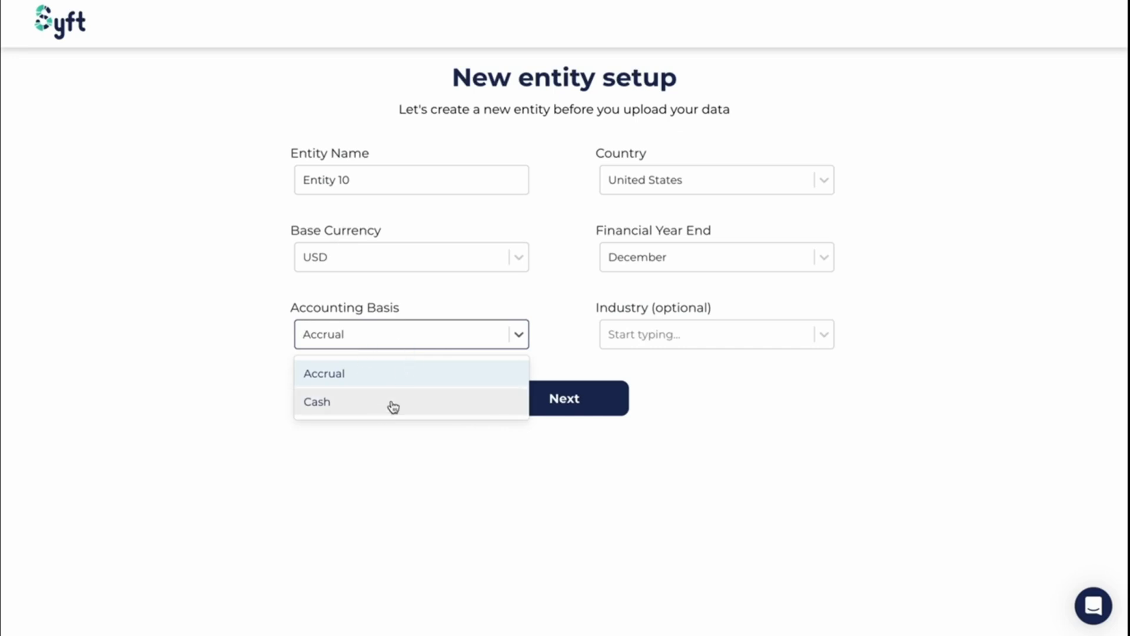
left_click(406, 299)
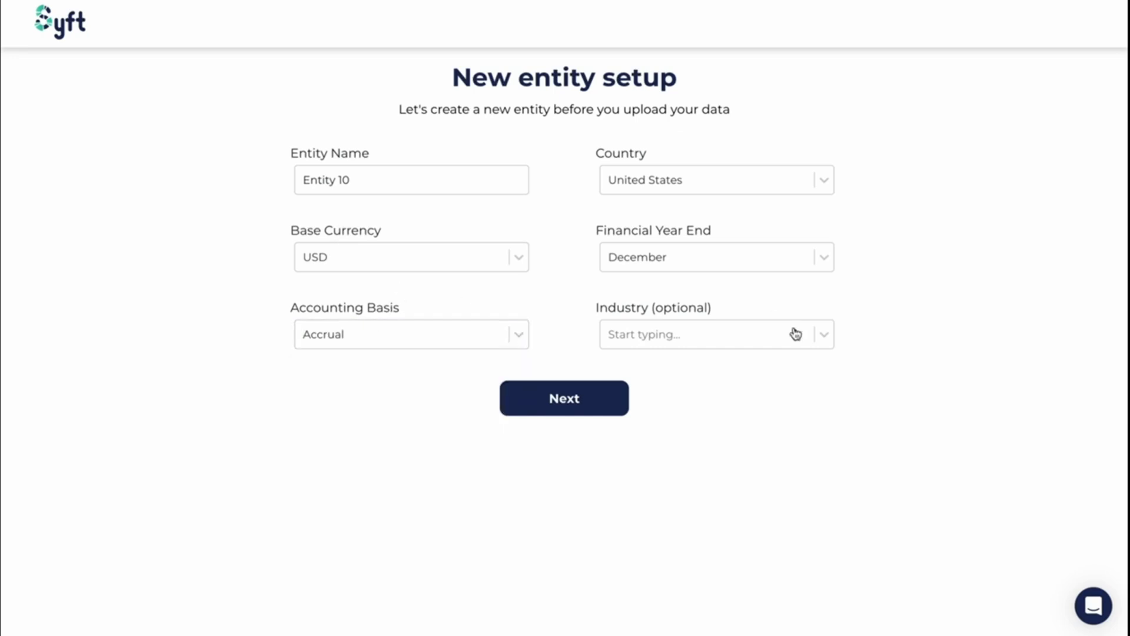
- Set the industry to Entertainment centre operation and submit the new entity setup
left_click(655, 341)
type("ente")
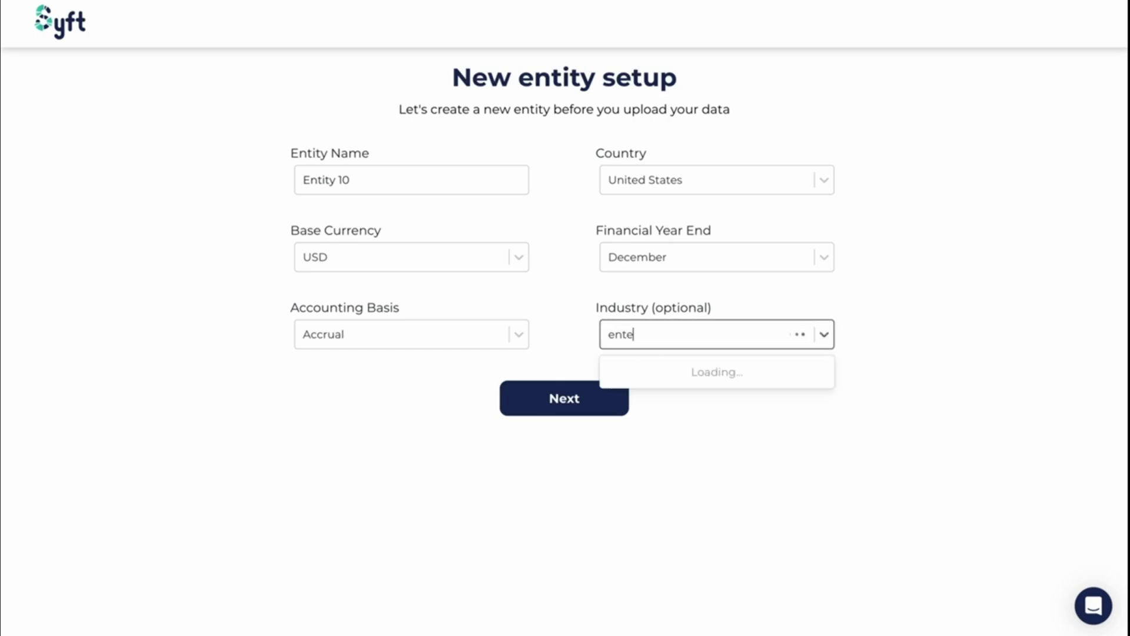
type("rtai")
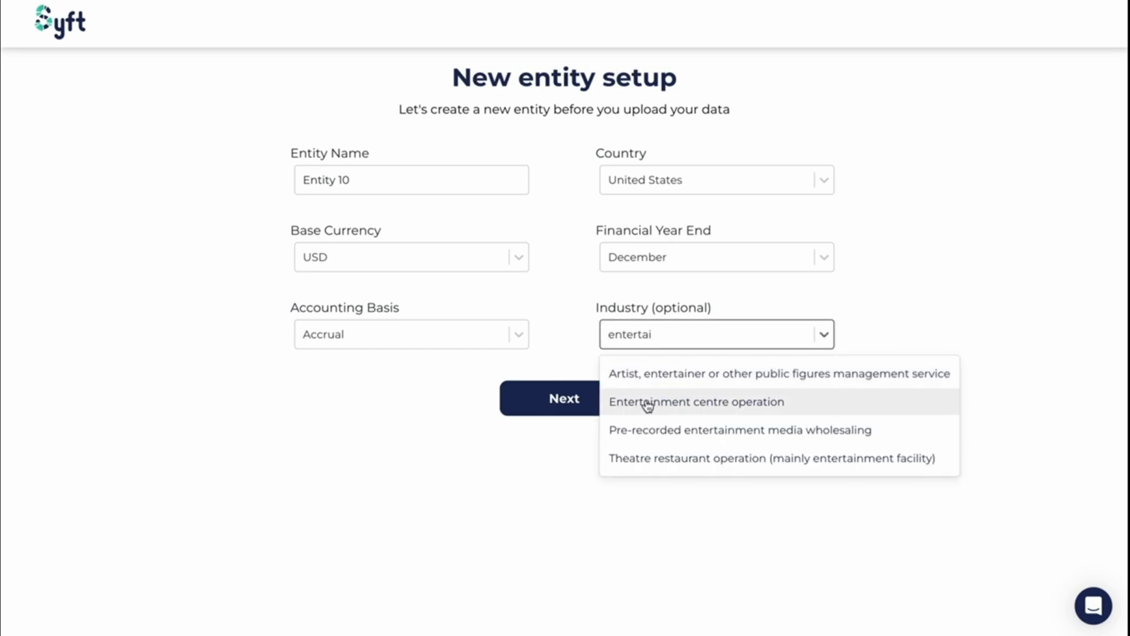
left_click(648, 402)
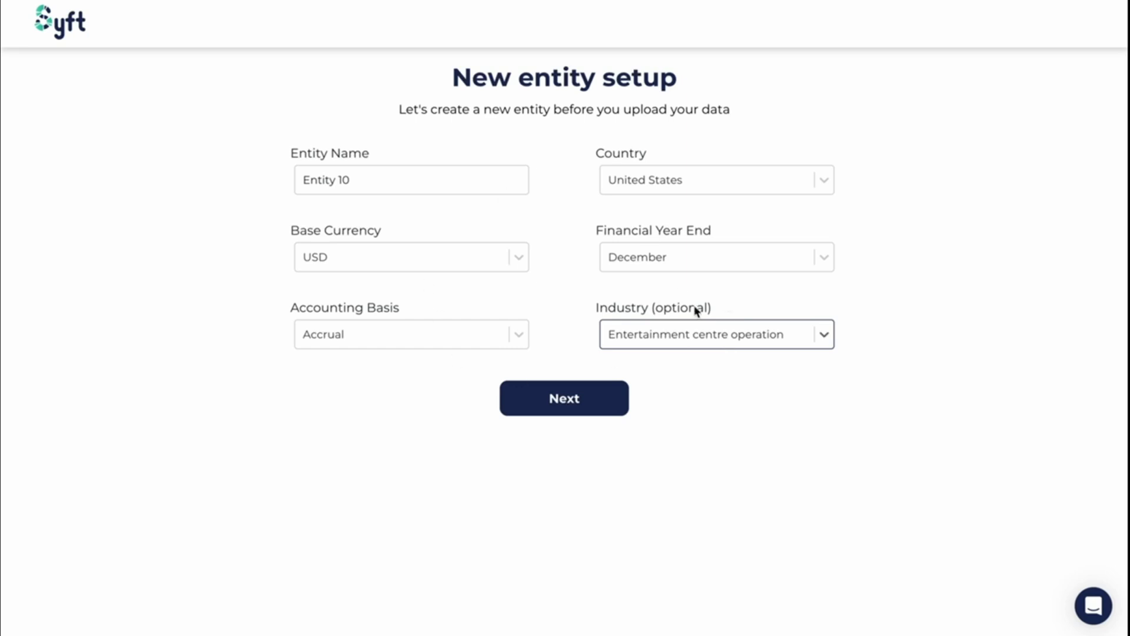
left_click(580, 408)
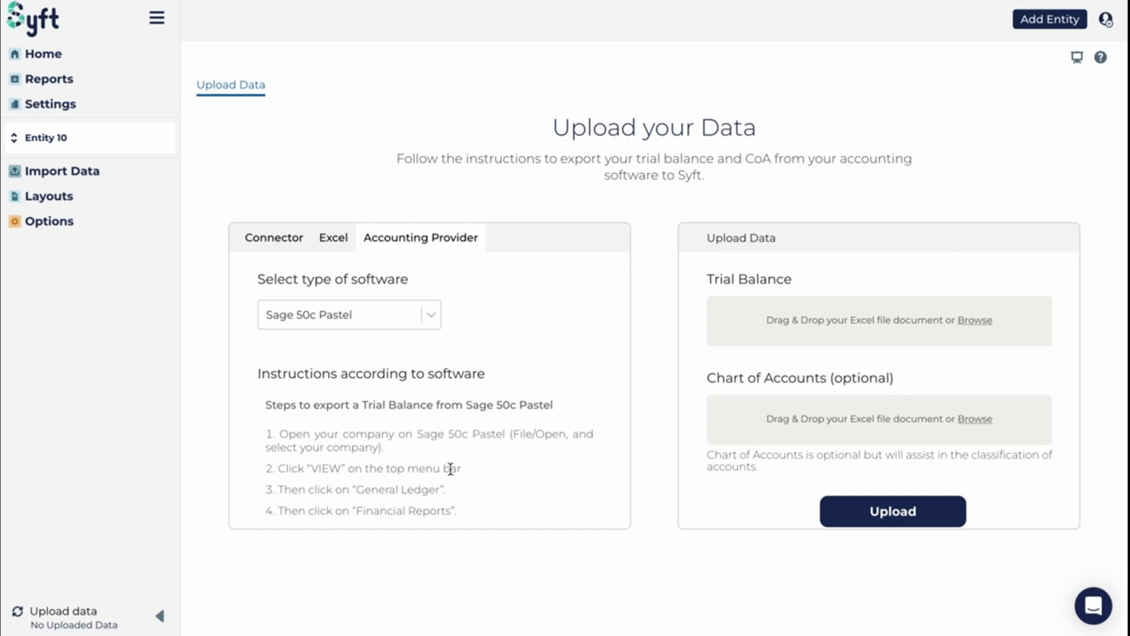
- Generate an Excel trial balance template with a monthly interval and Debit & Credit columns
scroll(453, 470, "down", 5)
scroll(453, 470, "down", 5)
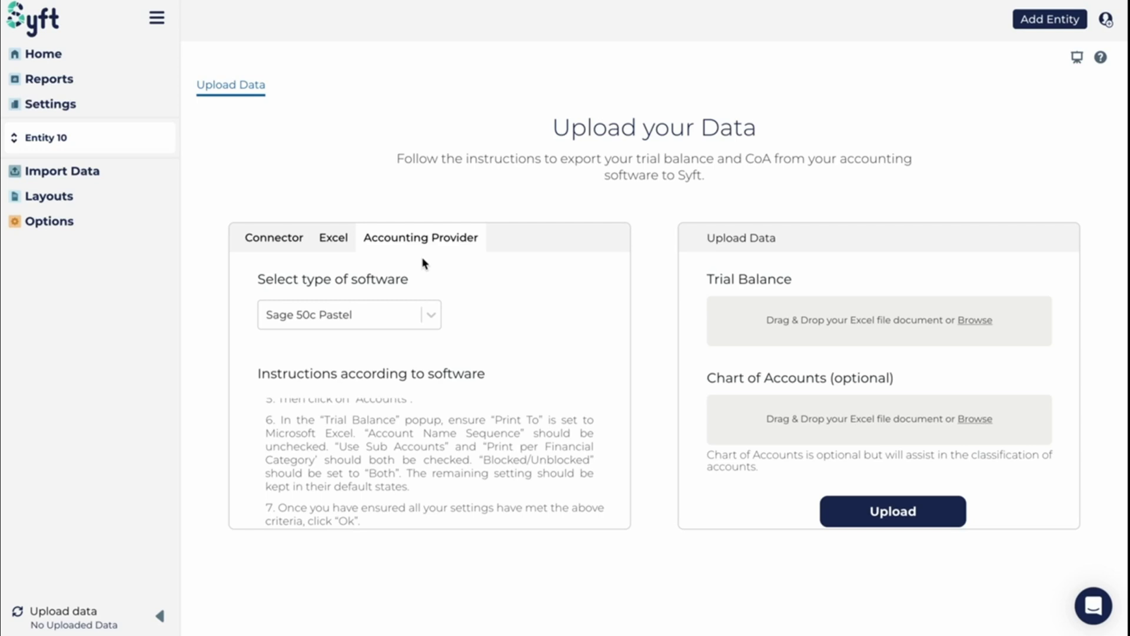
left_click(334, 237)
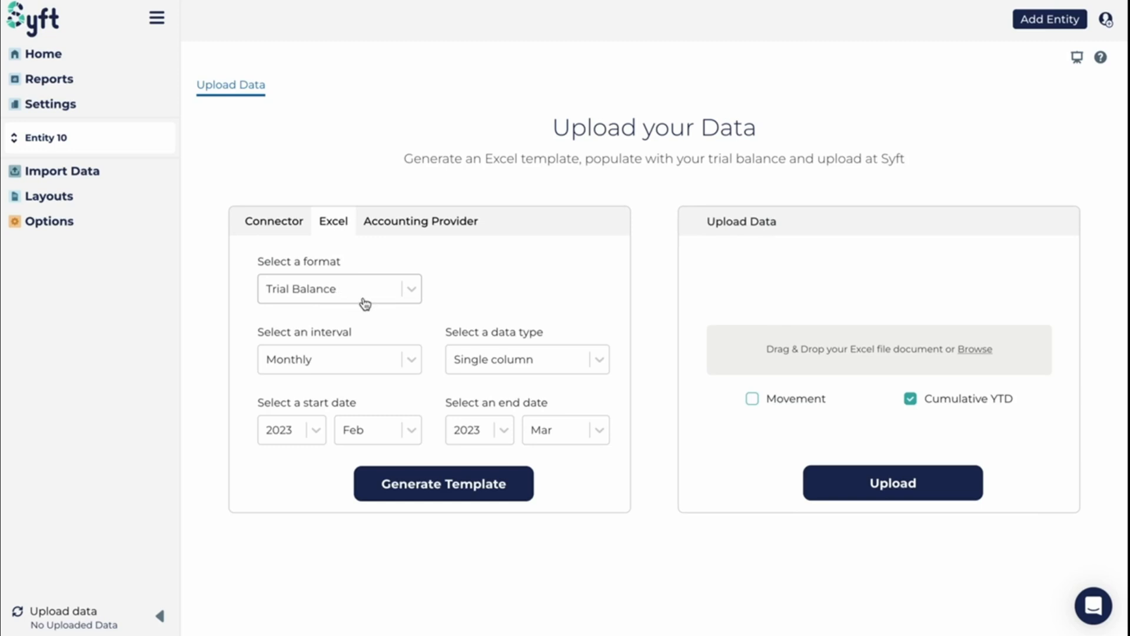
left_click(411, 363)
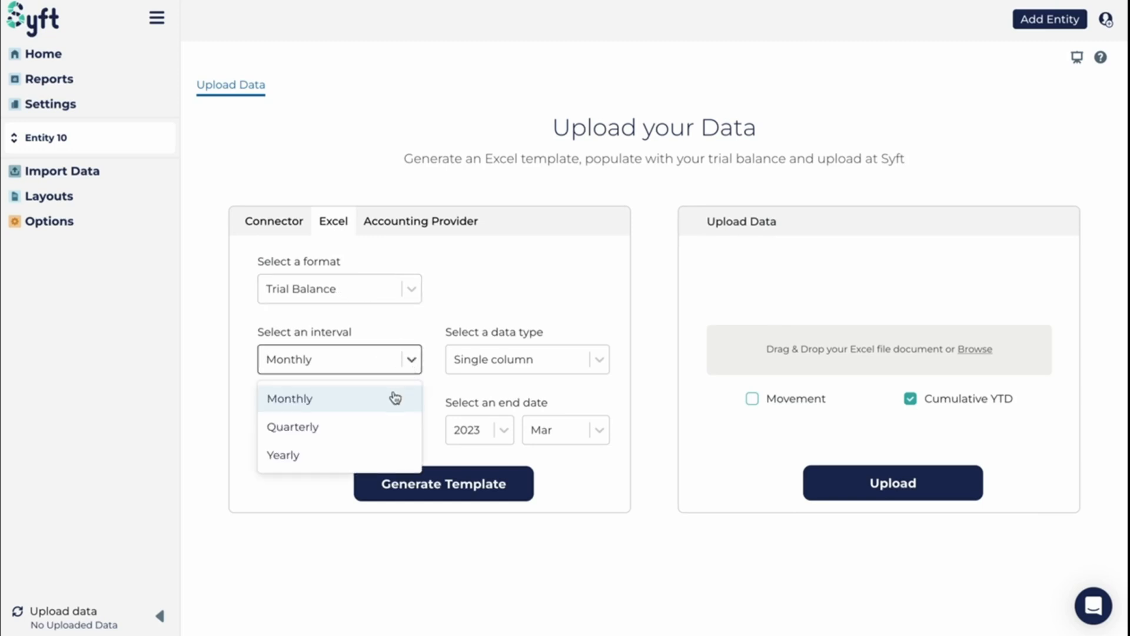
left_click(565, 282)
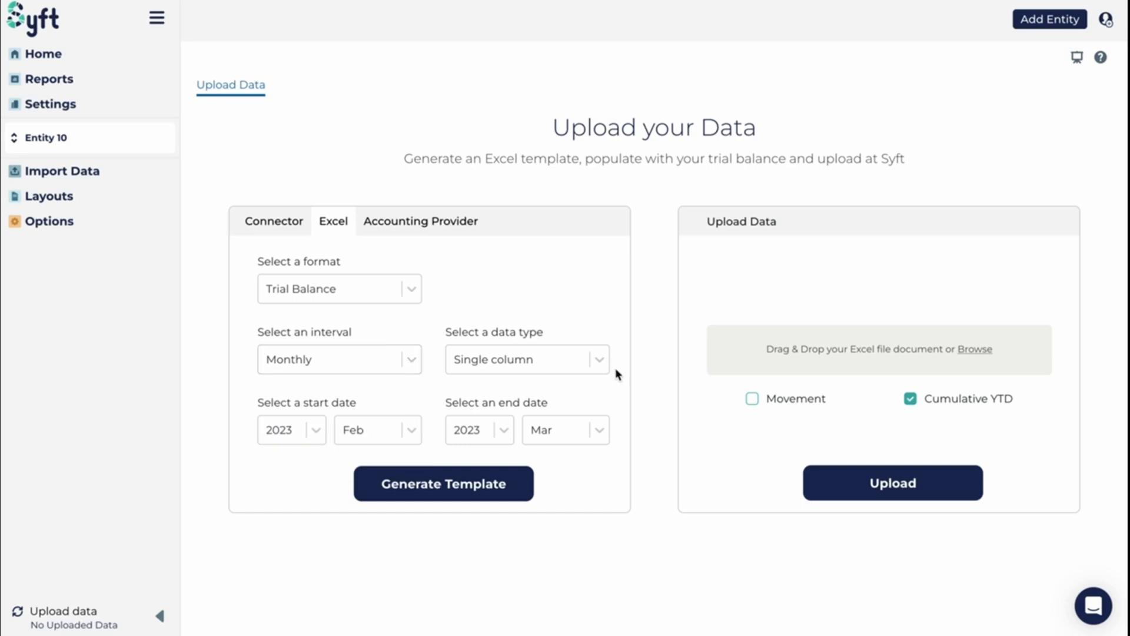
left_click(412, 361)
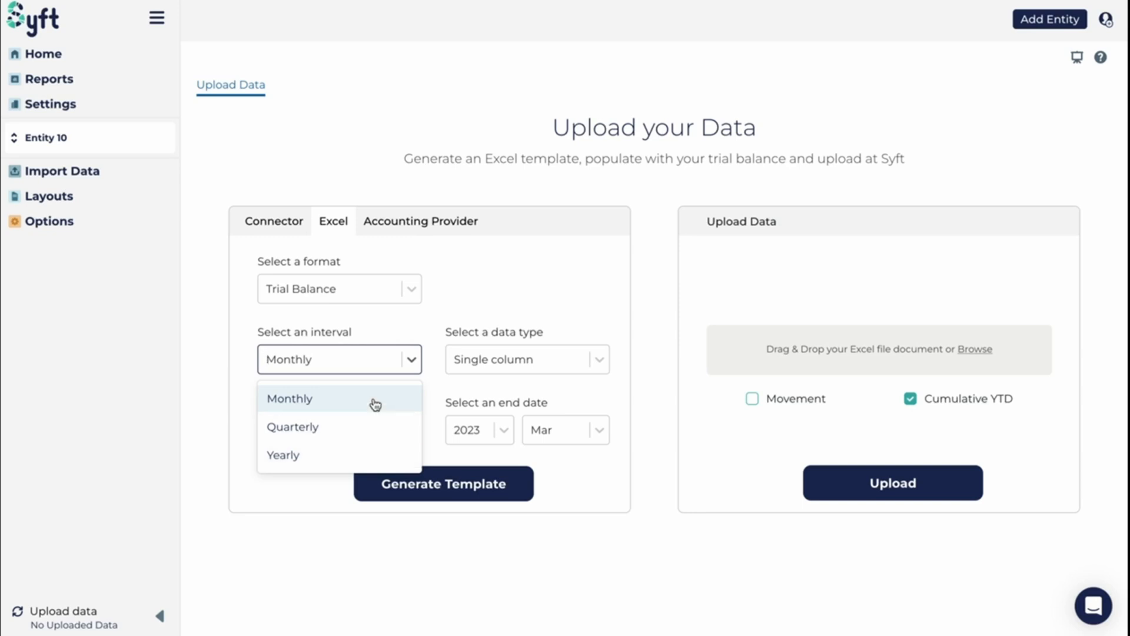
left_click(507, 306)
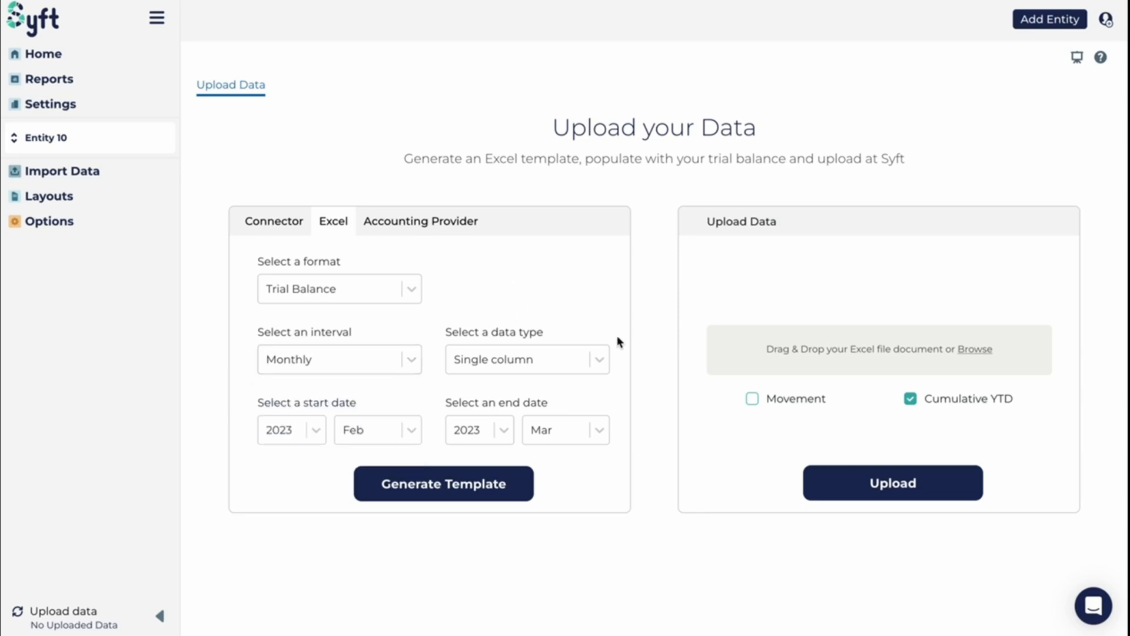
left_click(600, 364)
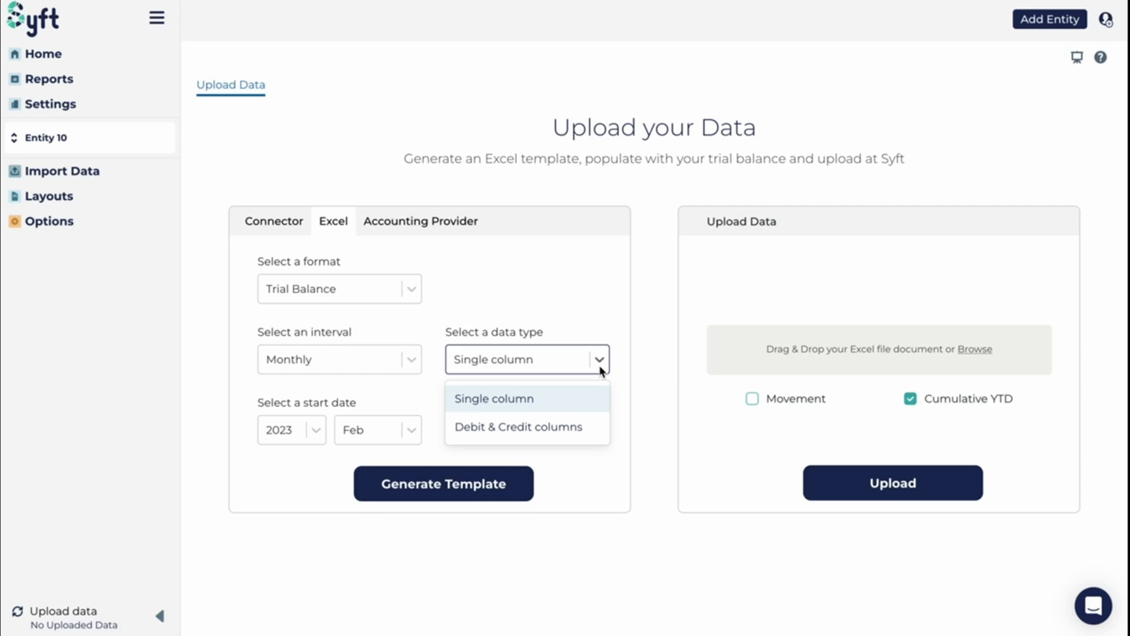
left_click(563, 443)
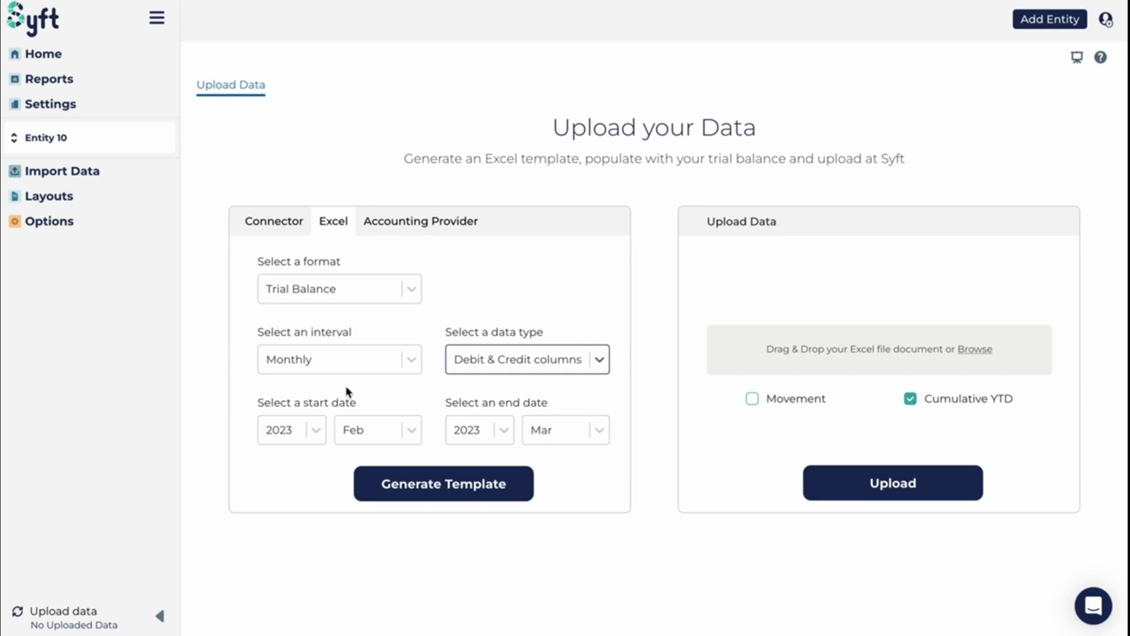
left_click(480, 498)
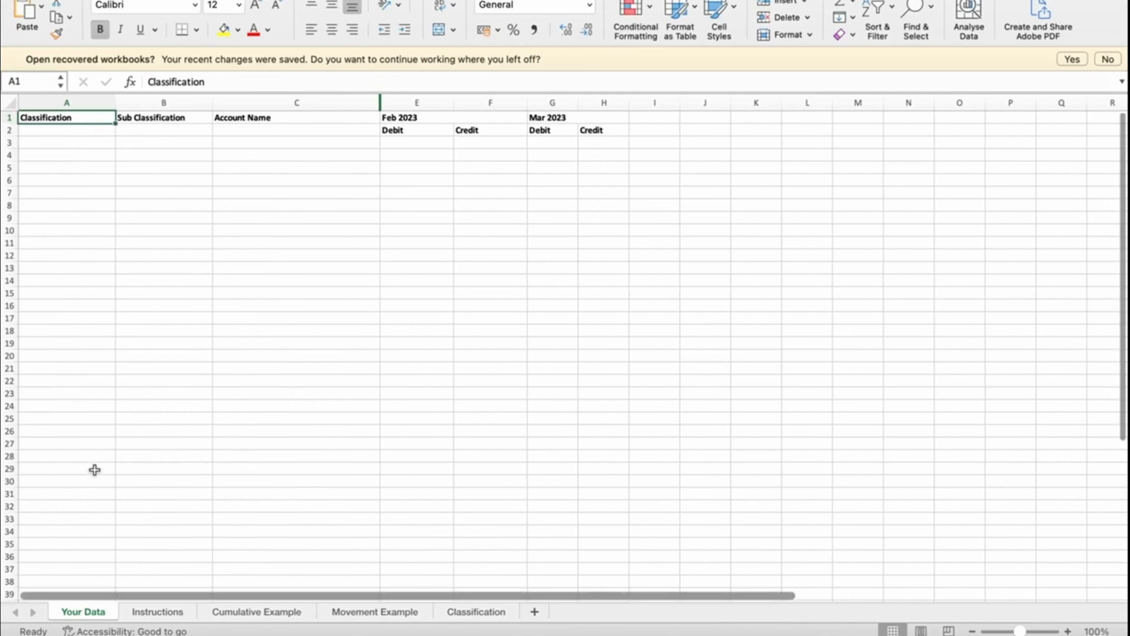
- Examine the header rows and monthly debit and credit columns on the template's Your Data sheet in Excel
left_click(61, 131)
key("Up")
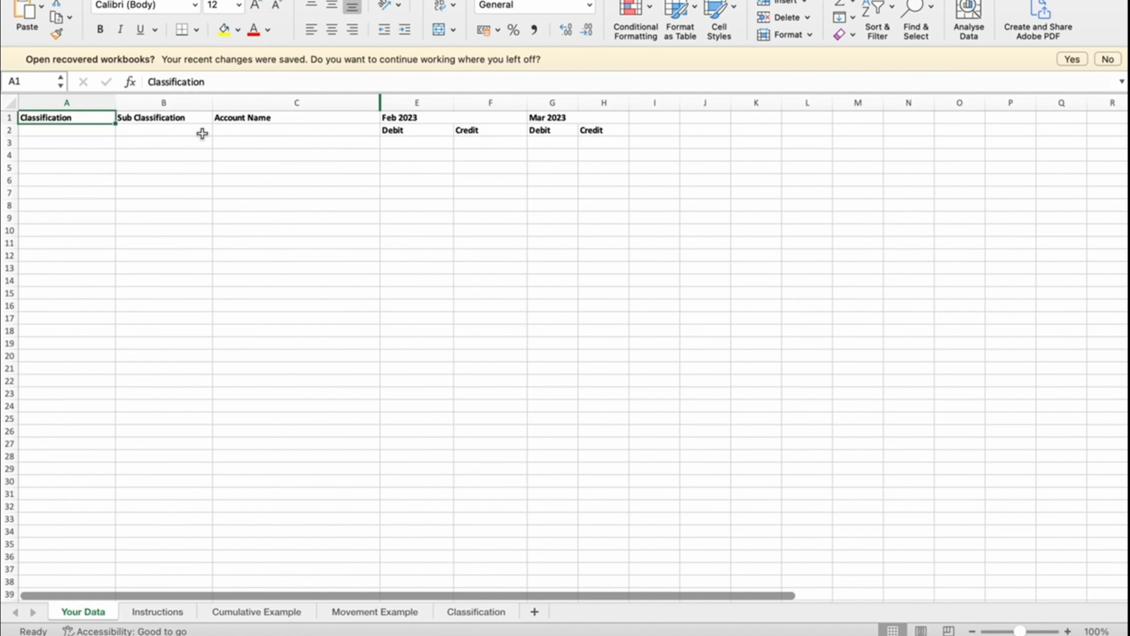
key("Down")
key("Right")
key("Right")
key("Right")
key("Right")
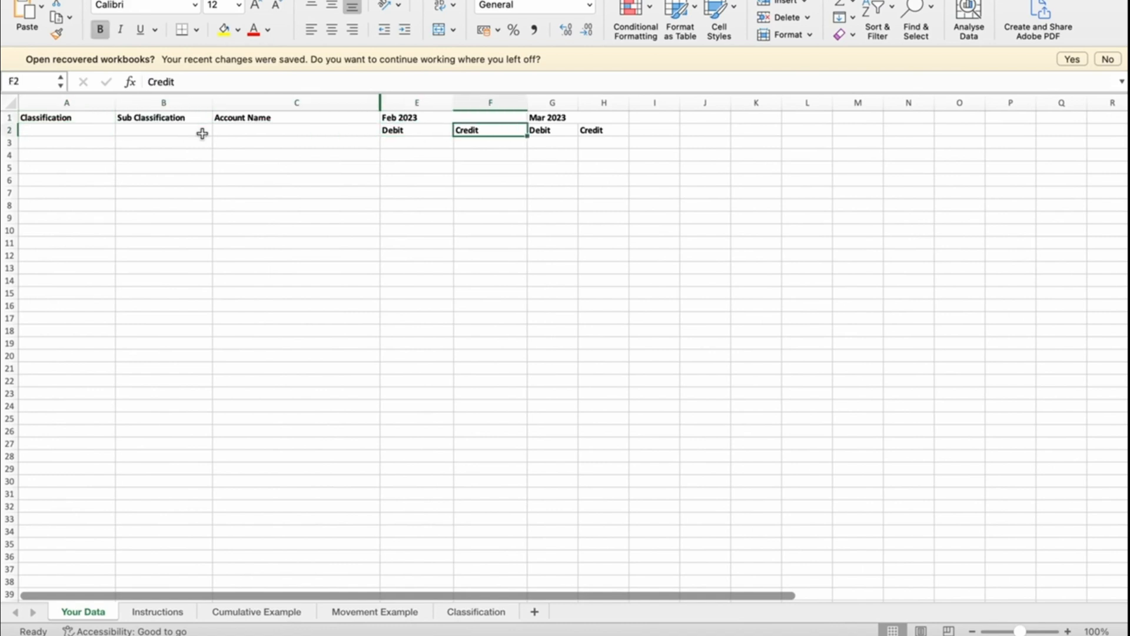
key("Left")
key("Left")
key("Left")
key("Left")
key("Down")
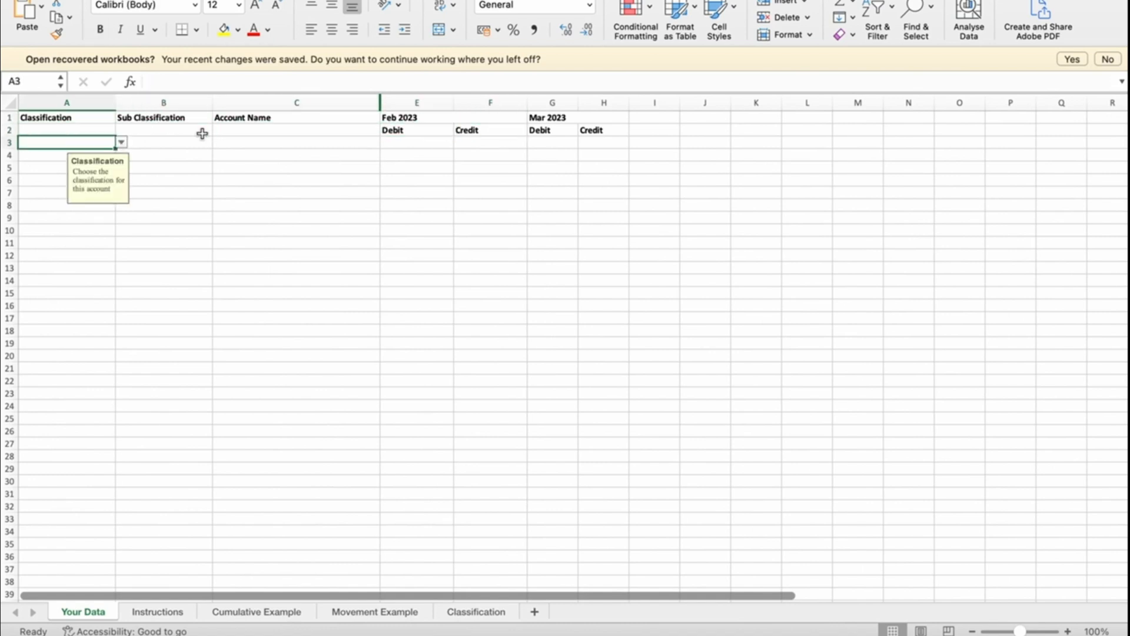
- Examine the Classification choices and the Sub Classification cells in the first data rows of the template
left_click(122, 143)
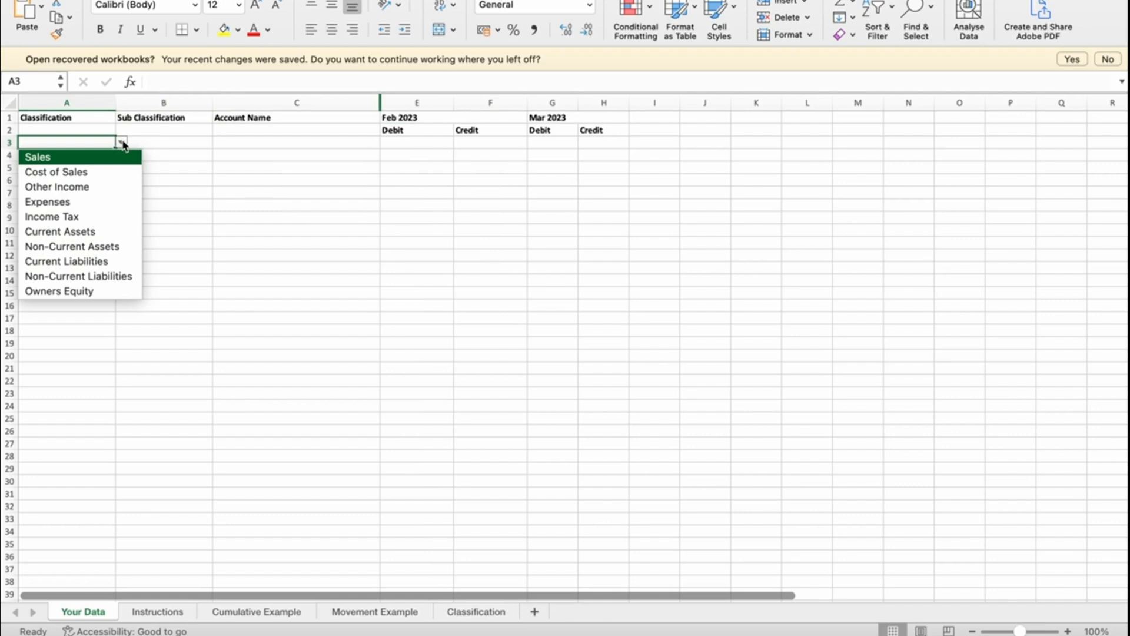
key("Escape")
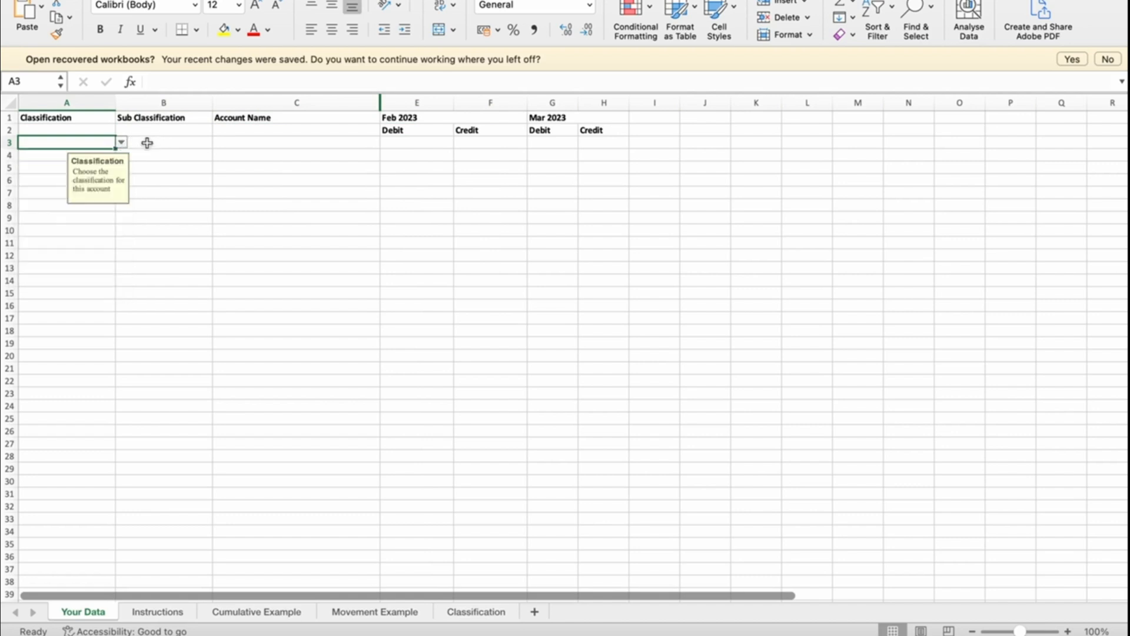
key("Right")
key("Right")
key("Left")
key("Left")
key("Up")
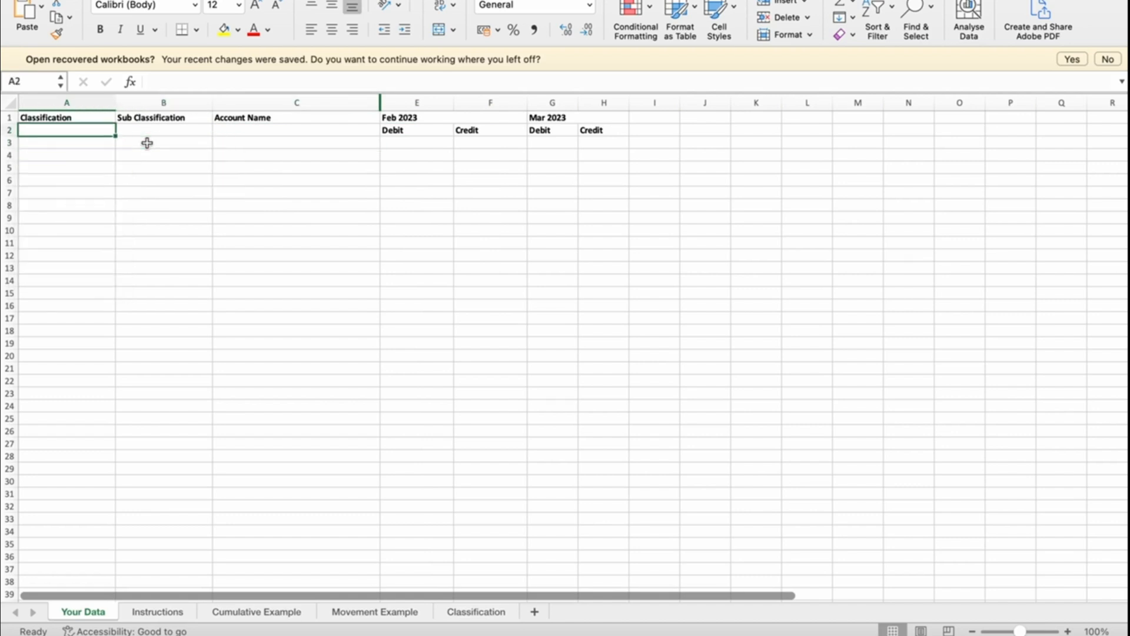
key("Down")
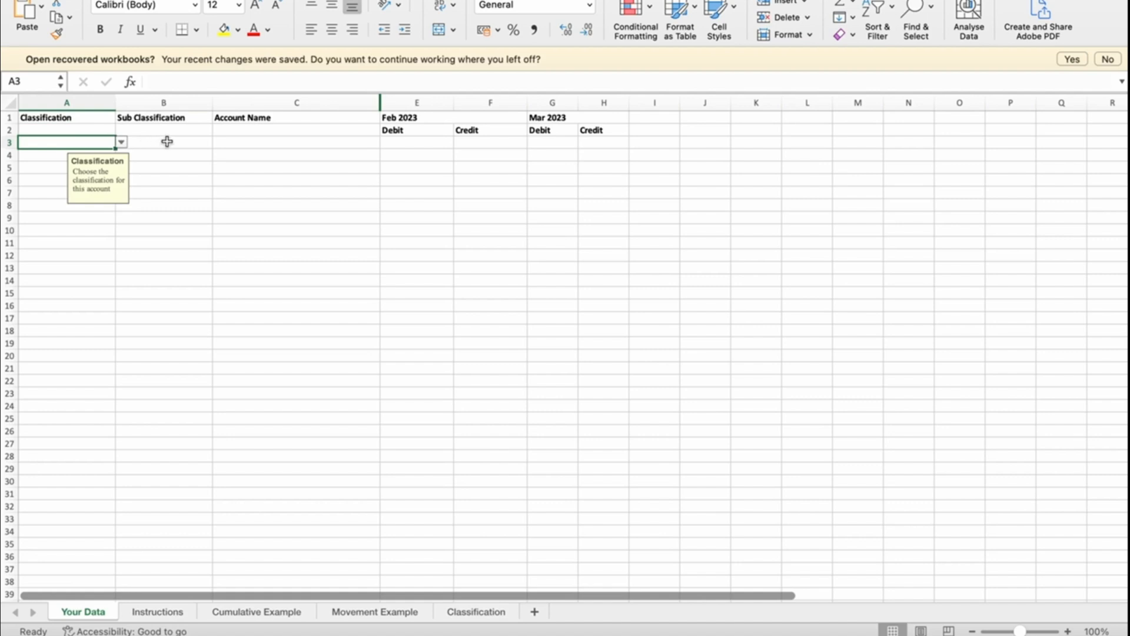
key("Right")
key("Left")
left_click(121, 142)
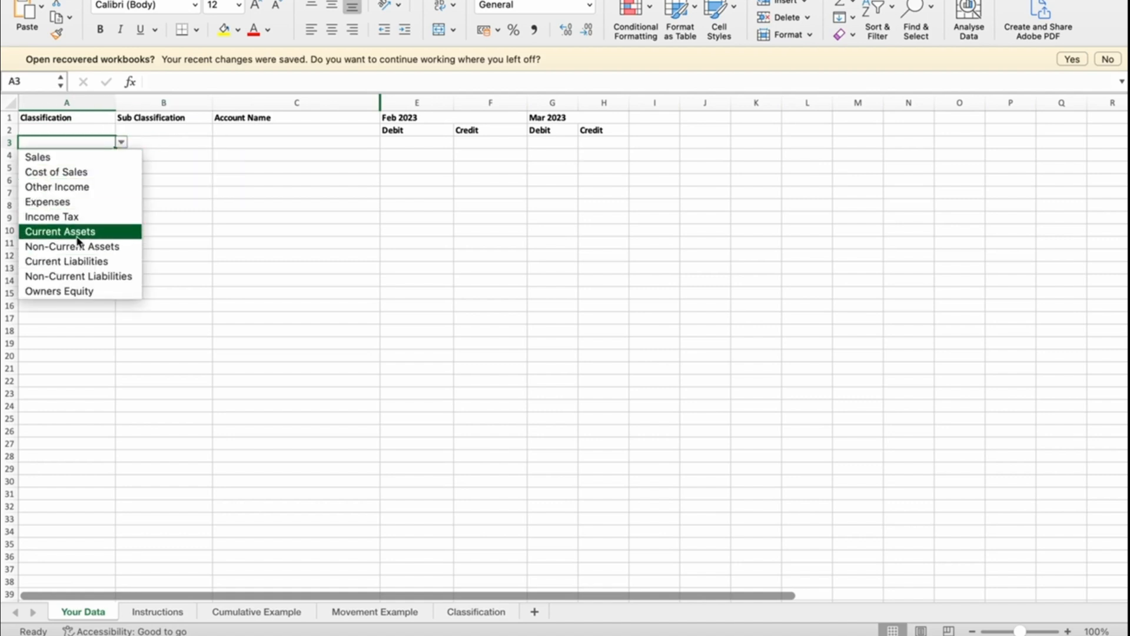
left_click(244, 154)
left_click(242, 142)
left_click(164, 141)
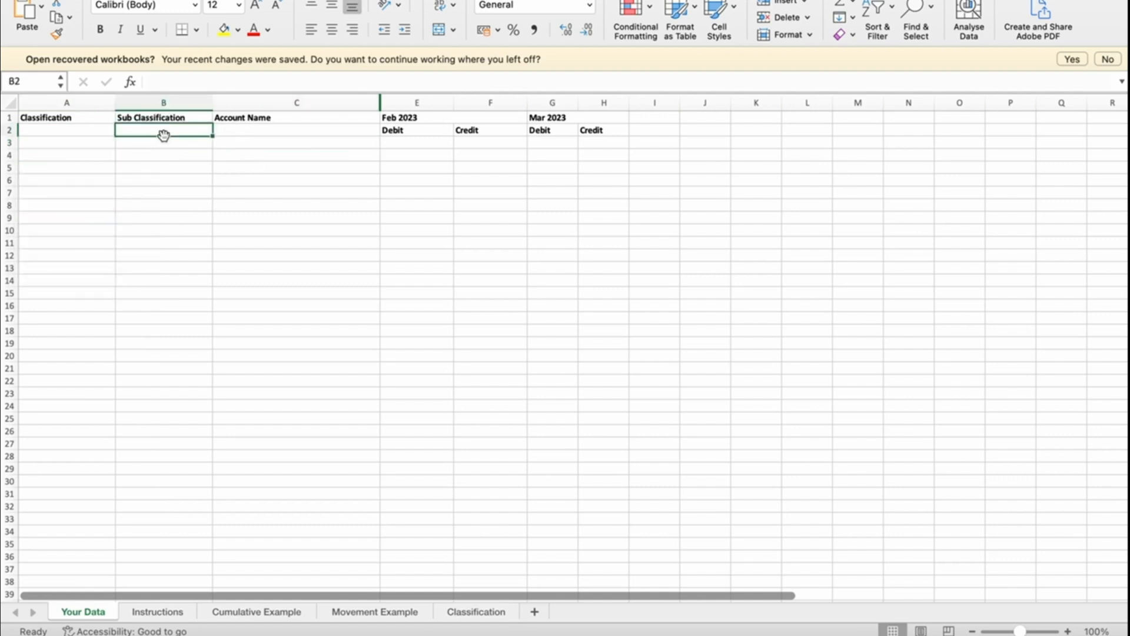
left_click(164, 154)
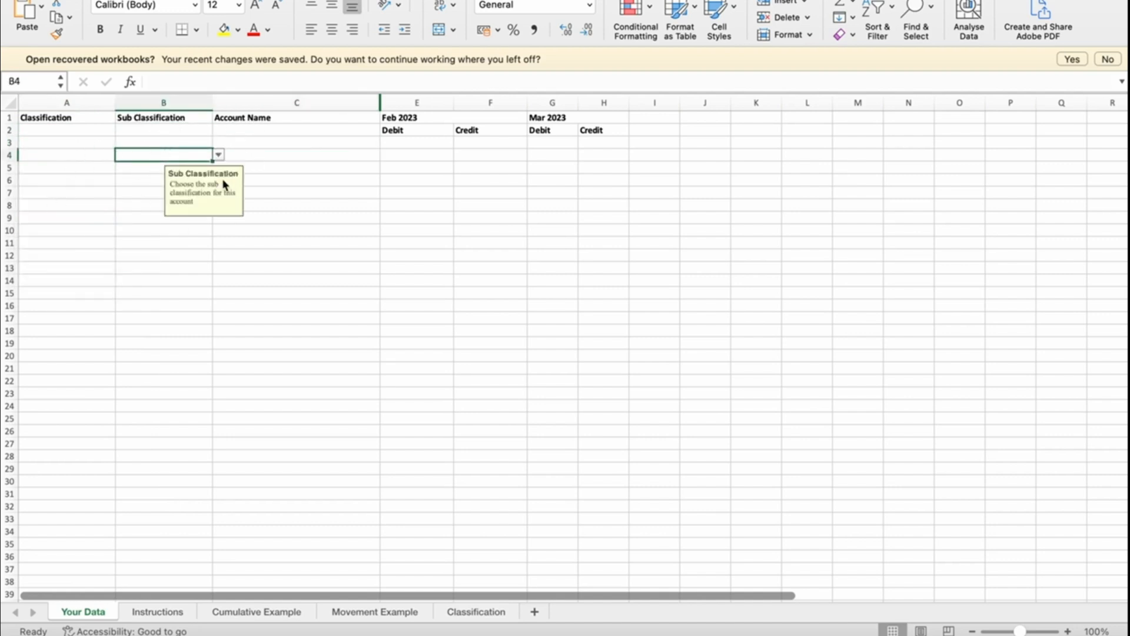
- Set the classification in A3 to Sales and the sub classification in B3 to Revenue
left_click(100, 142)
left_click(120, 142)
left_click(59, 156)
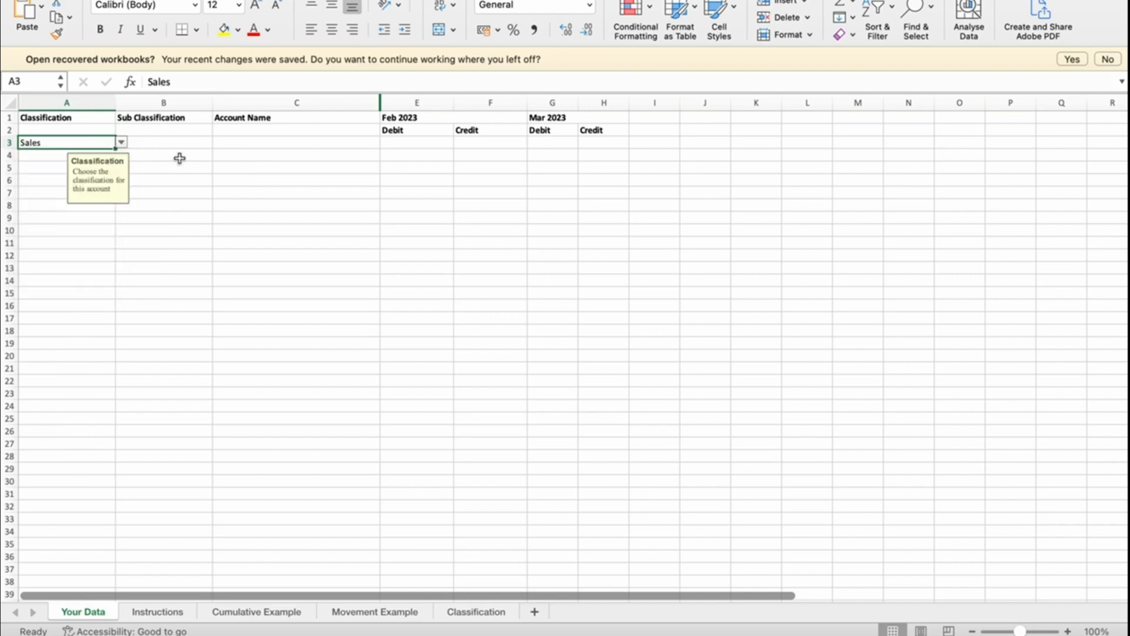
left_click(189, 144)
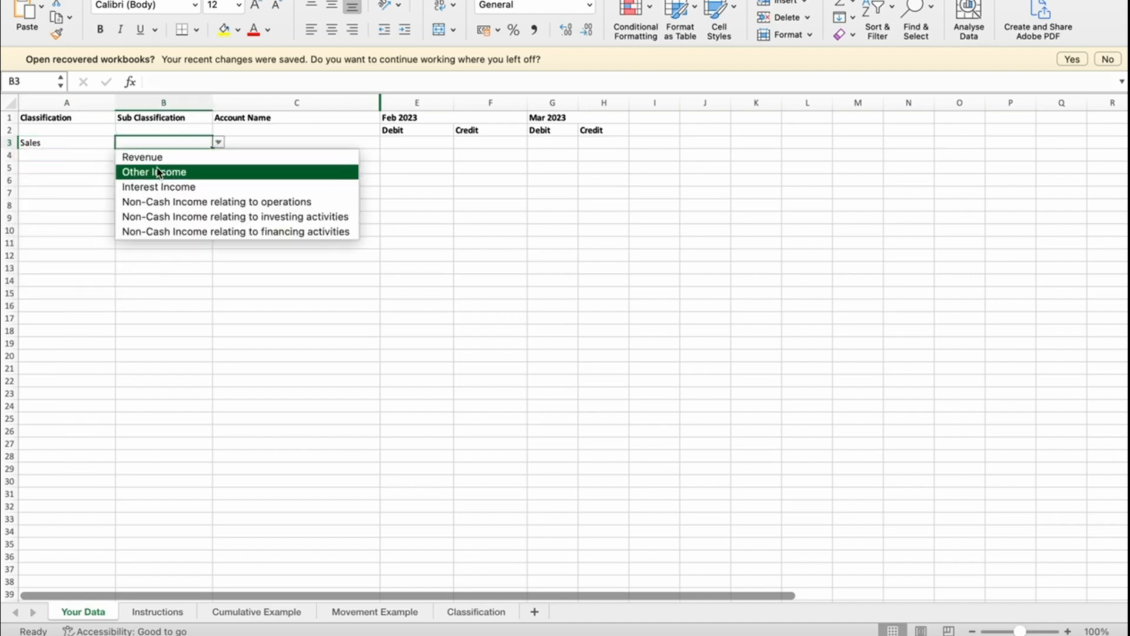
left_click(159, 161)
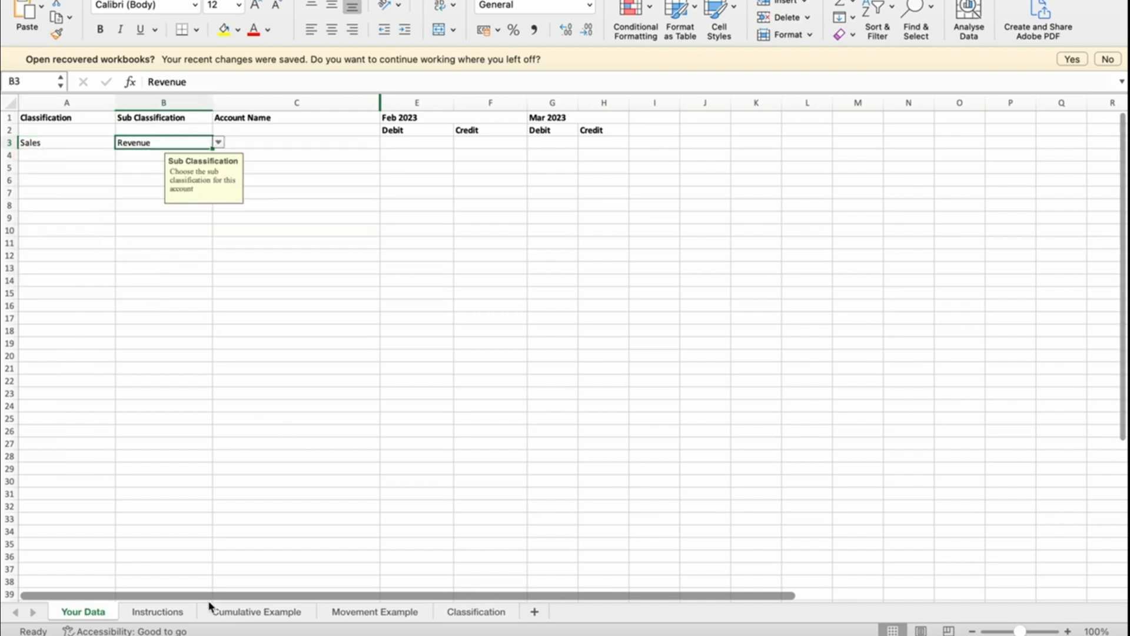
- Examine the template's Instructions, Cumulative Example, Movement Example and Classification sheets
left_click(172, 614)
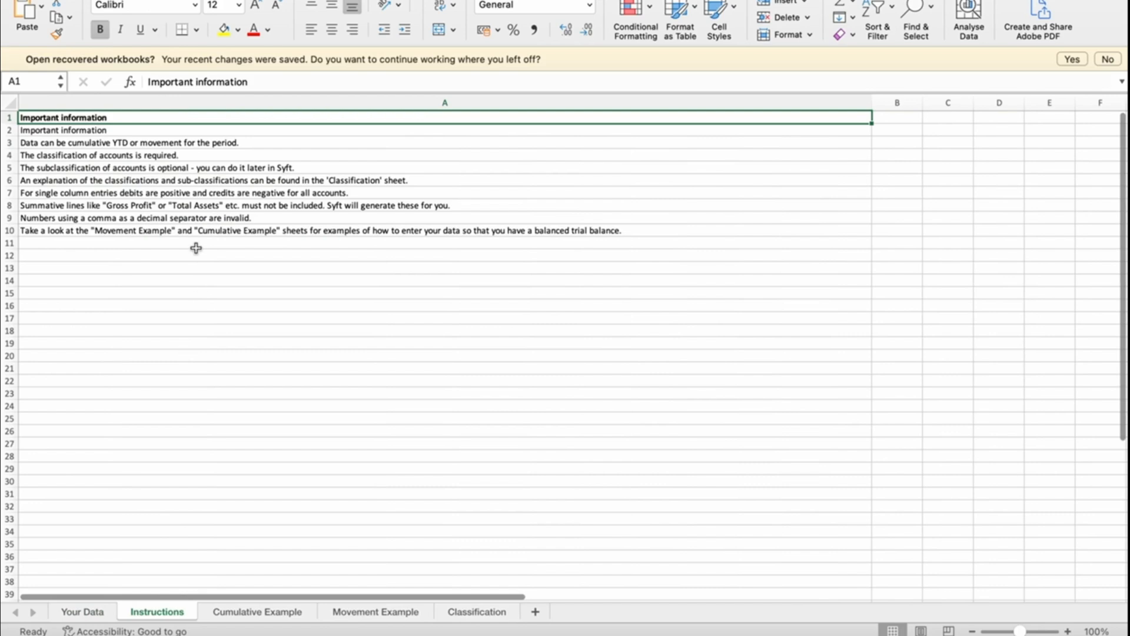
left_click(275, 613)
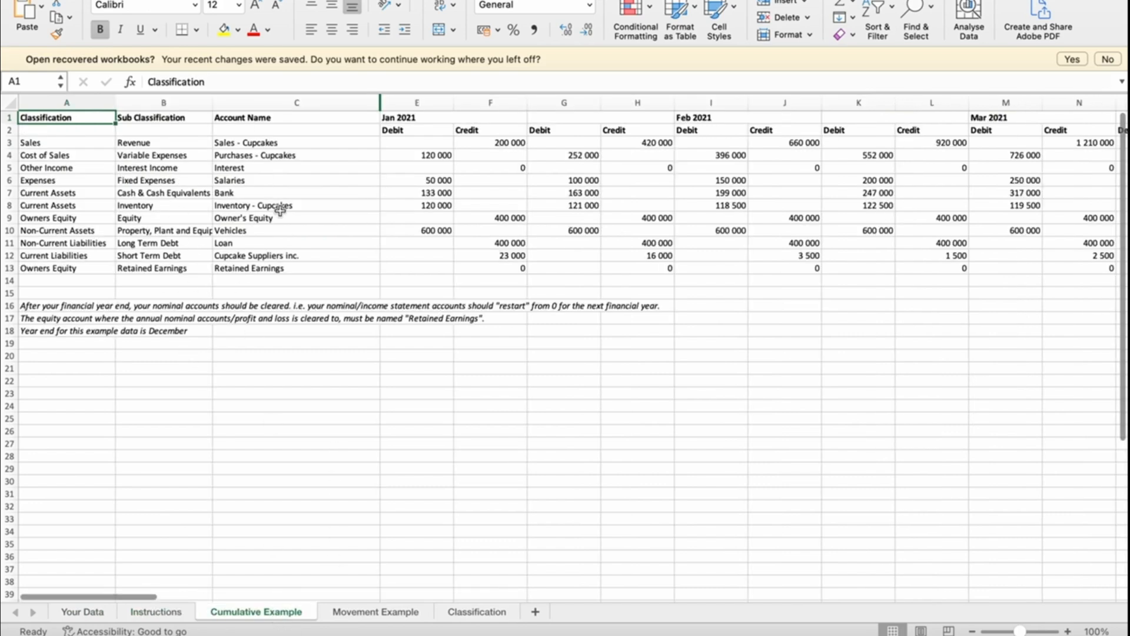
left_click(375, 612)
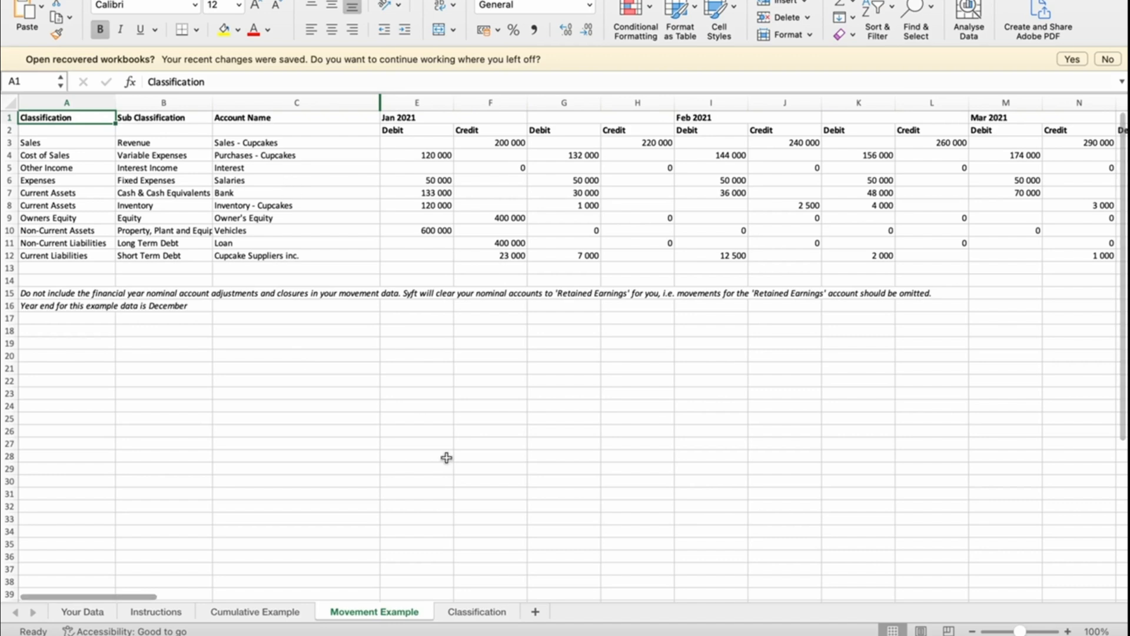
left_click(474, 611)
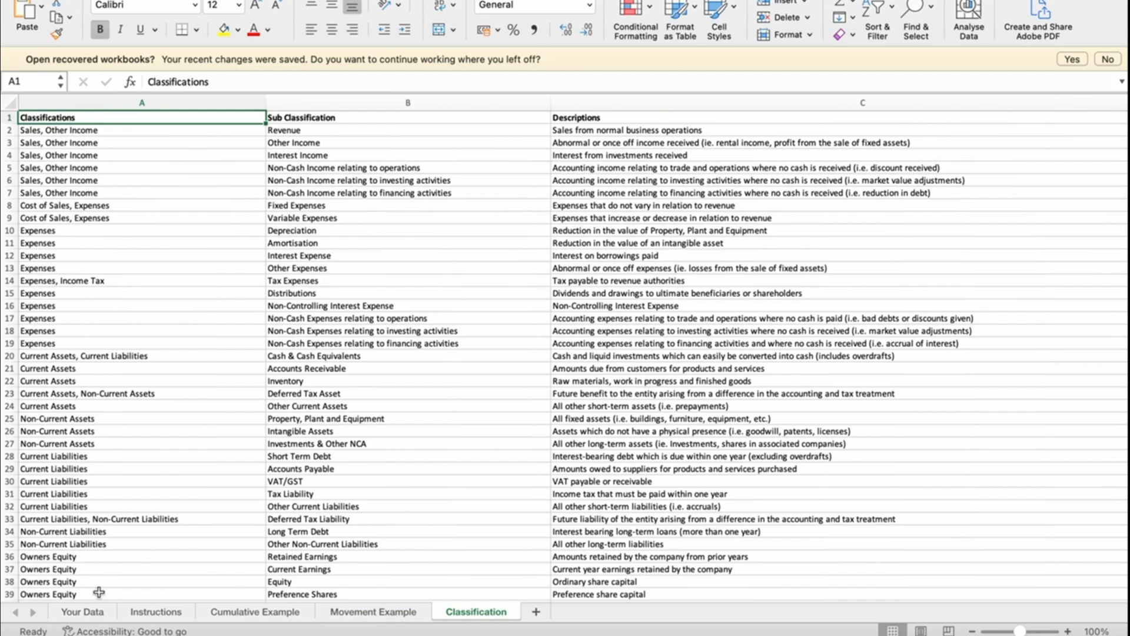
- Copy the account names and amounts in C3:L6 of the Cumulative Example sheet into Your Data starting at C3
left_click(255, 611)
key("shift+Right")
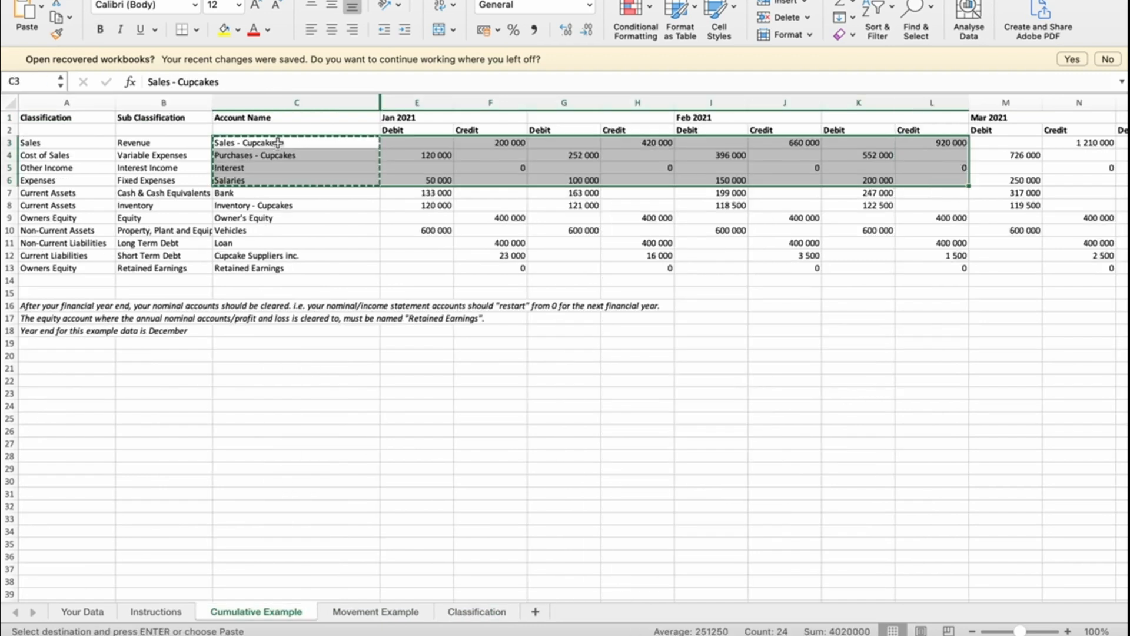
key("super+c")
left_click(160, 612)
left_click(81, 612)
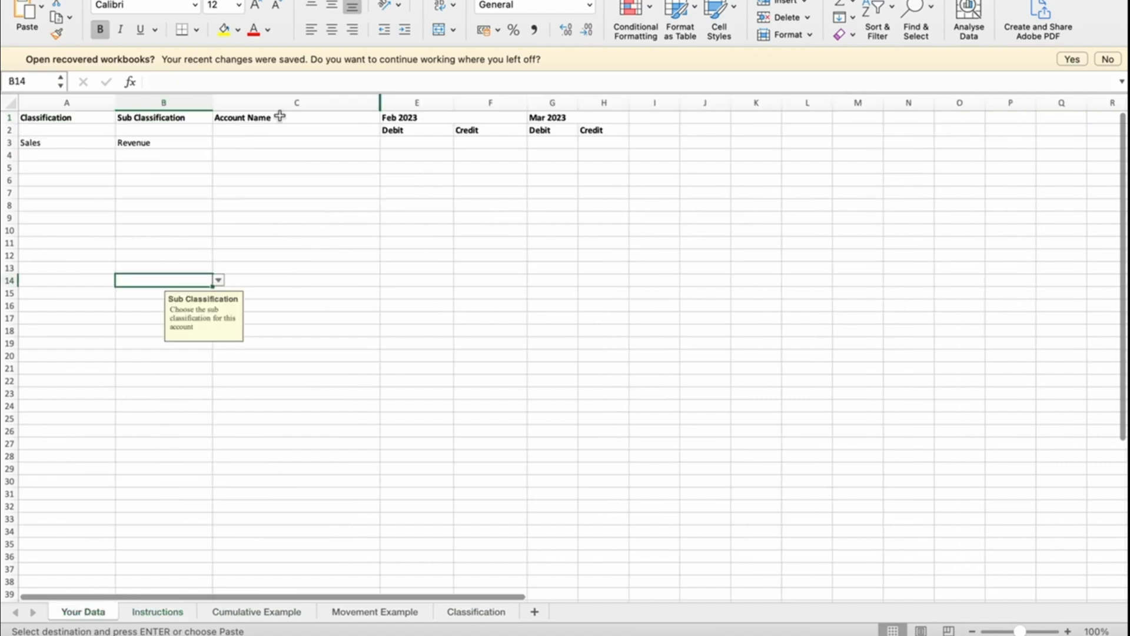
left_click(240, 143)
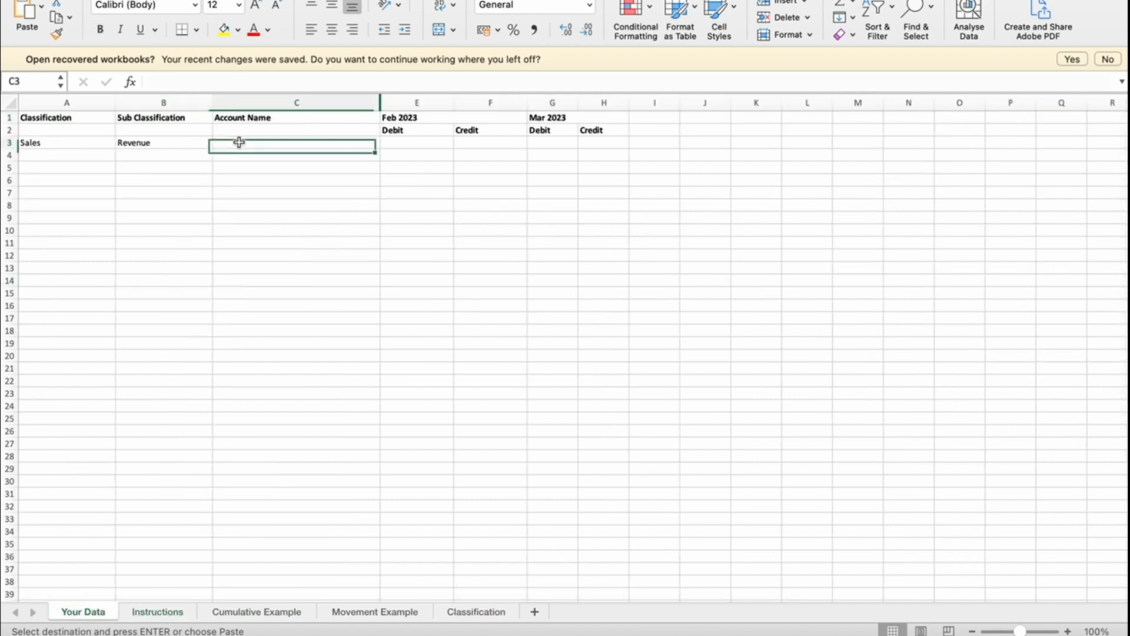
key("super+v")
- Clear the surplus pasted amounts in I3:L6, beyond the Mar 2023 columns
left_click(689, 144)
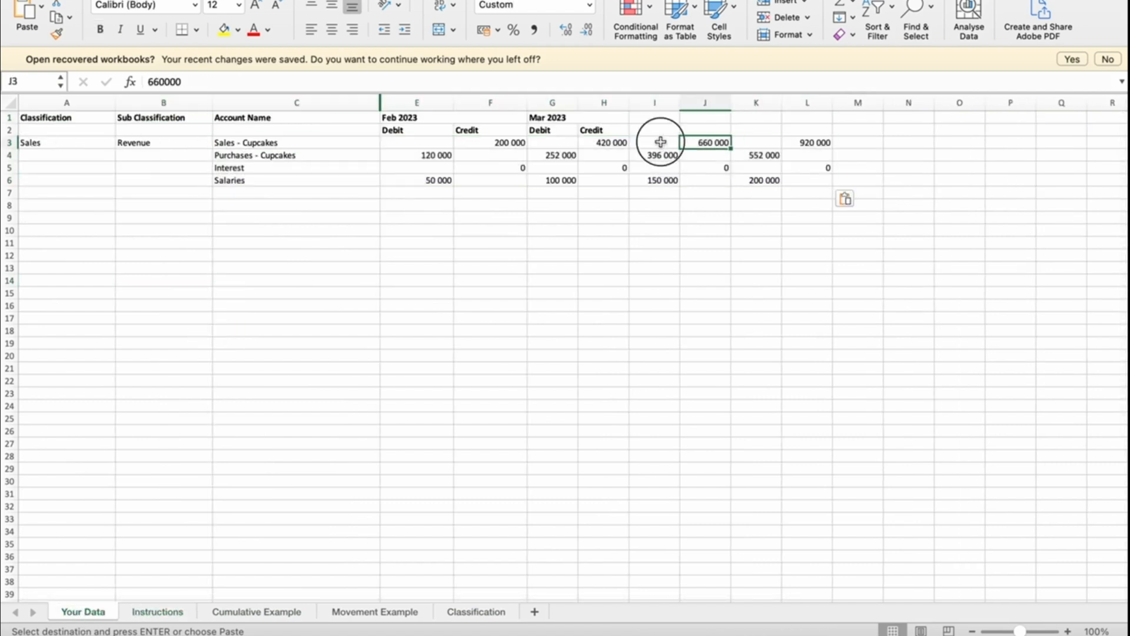
left_click_drag(659, 144, 839, 195)
key("Delete")
left_click(618, 255)
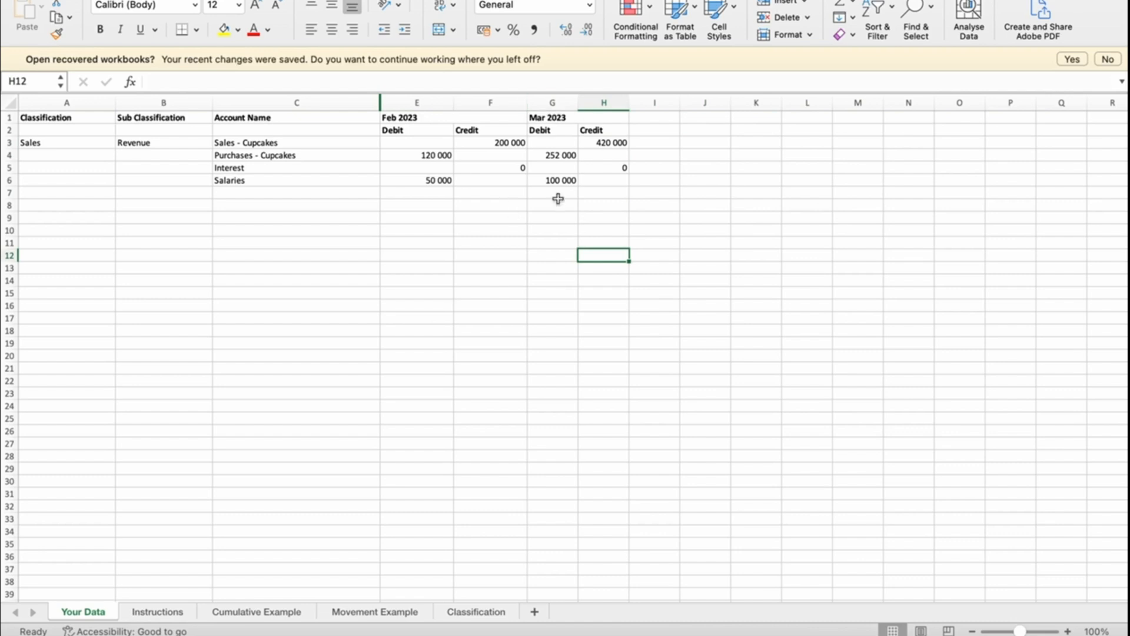
left_click(270, 143)
left_click(163, 143)
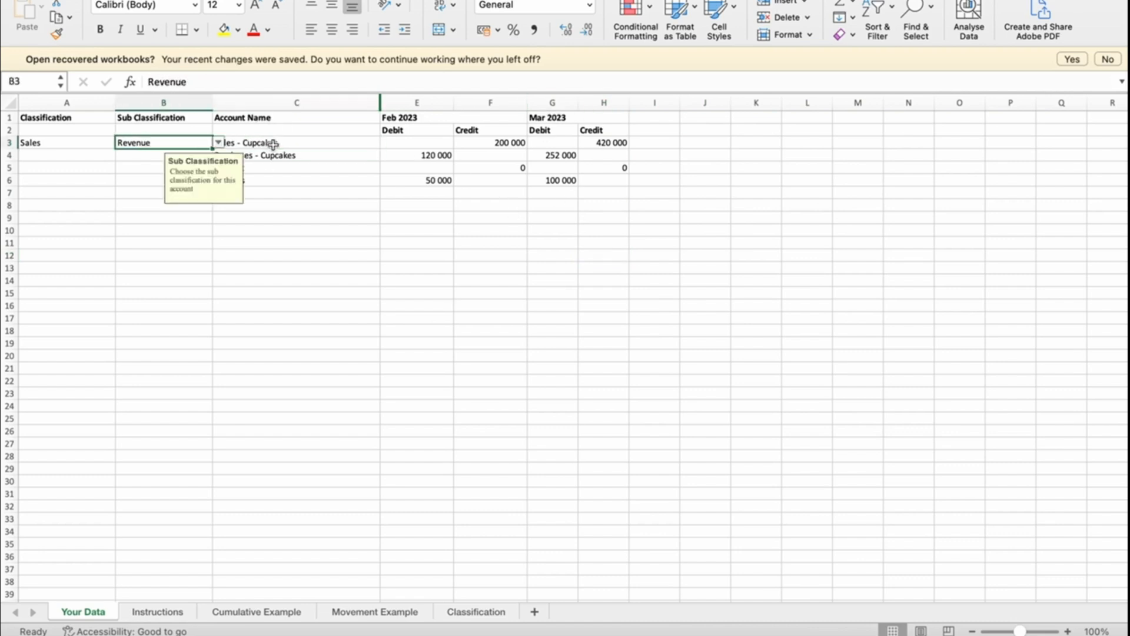
left_click(299, 142)
left_click(45, 145)
left_click(164, 135)
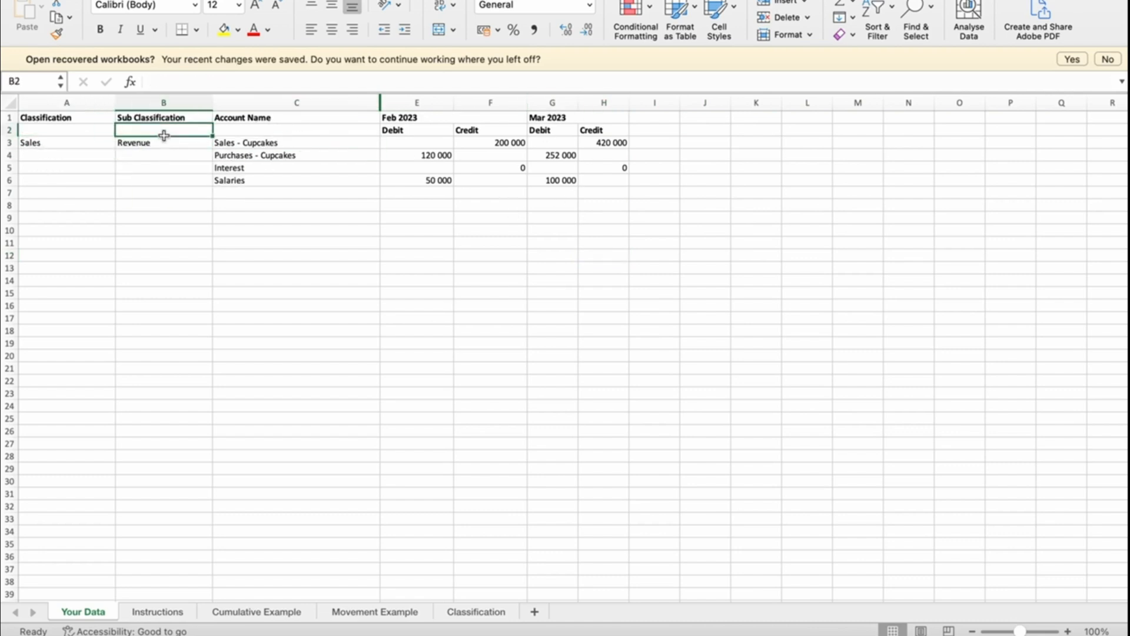
left_click(164, 137)
- Classify the Purchases - Cupcakes account in row 4 as Cost of Sales with the sub classification Variable Expenses
left_click(164, 154)
left_click(87, 189)
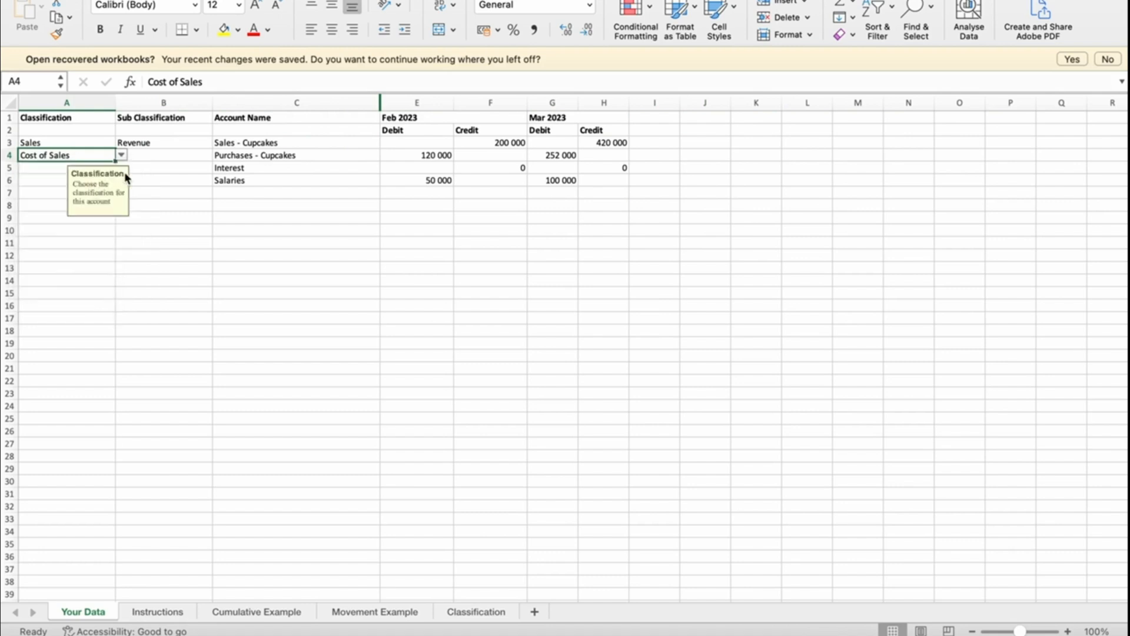
left_click(164, 156)
left_click(218, 156)
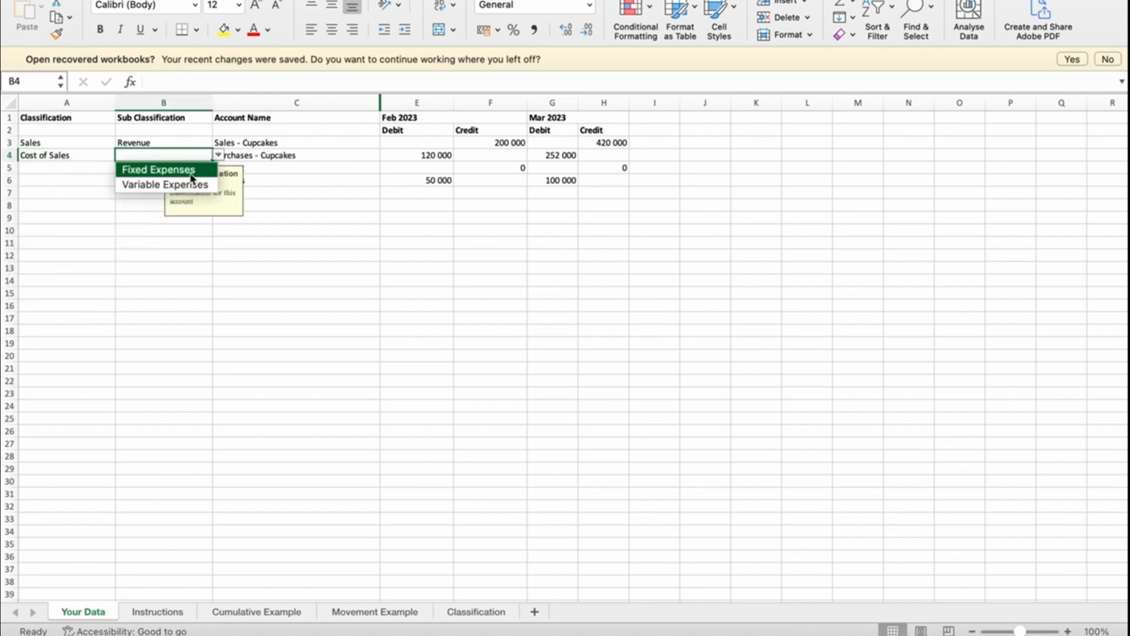
left_click(165, 184)
left_click(327, 193)
- Classify the Interest account in row 5 as Expenses with the sub classification Interest Expense
left_click(256, 168)
left_click(68, 168)
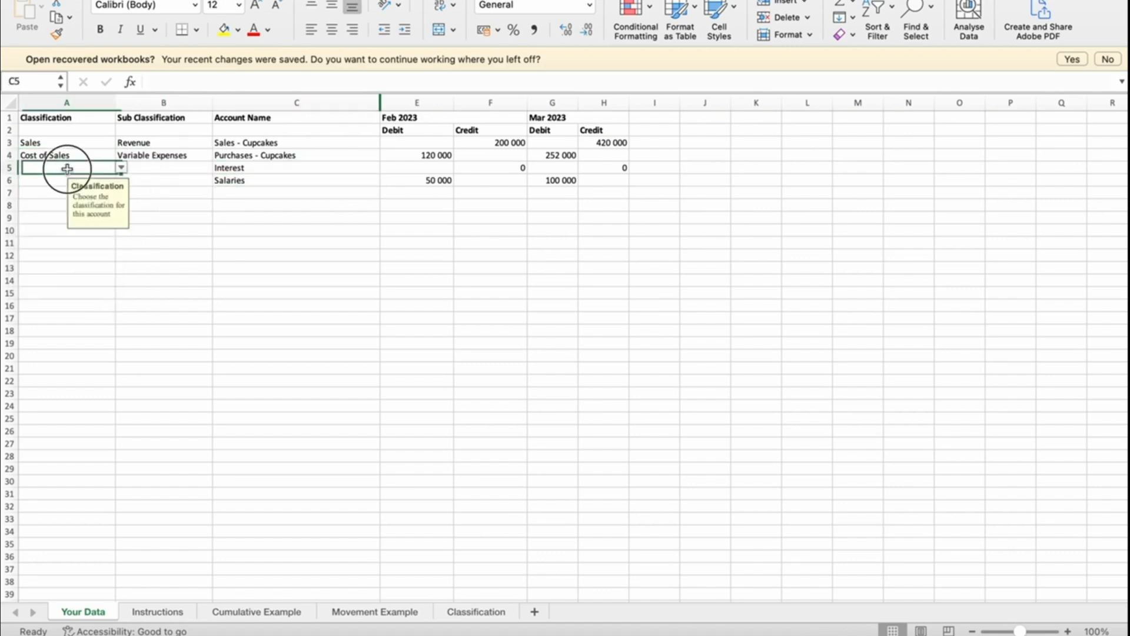
left_click(121, 168)
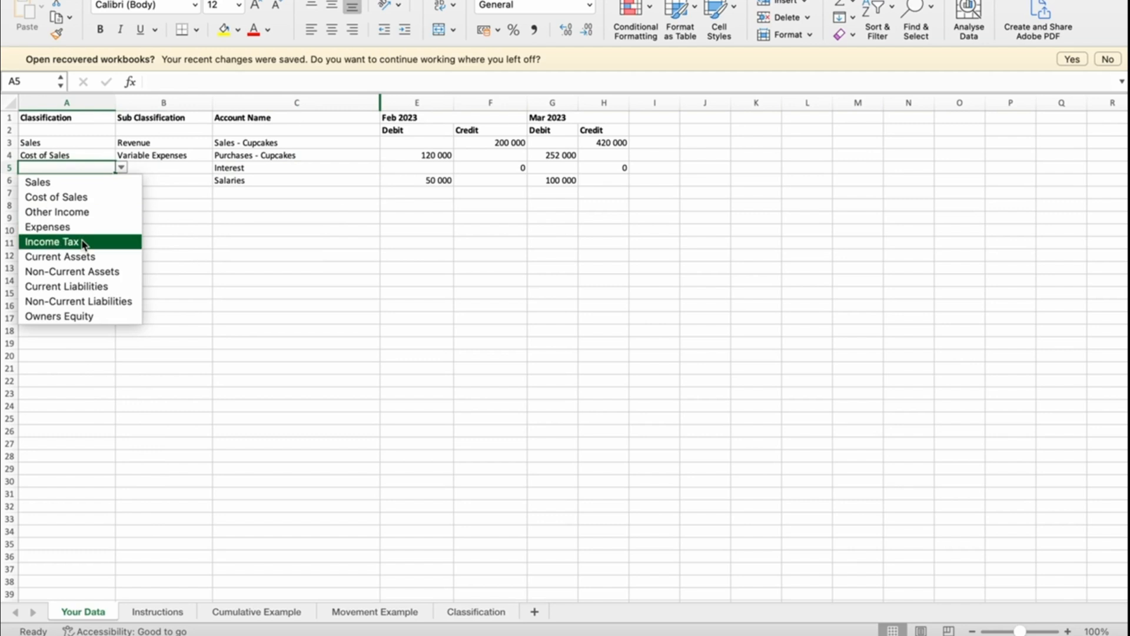
left_click(57, 227)
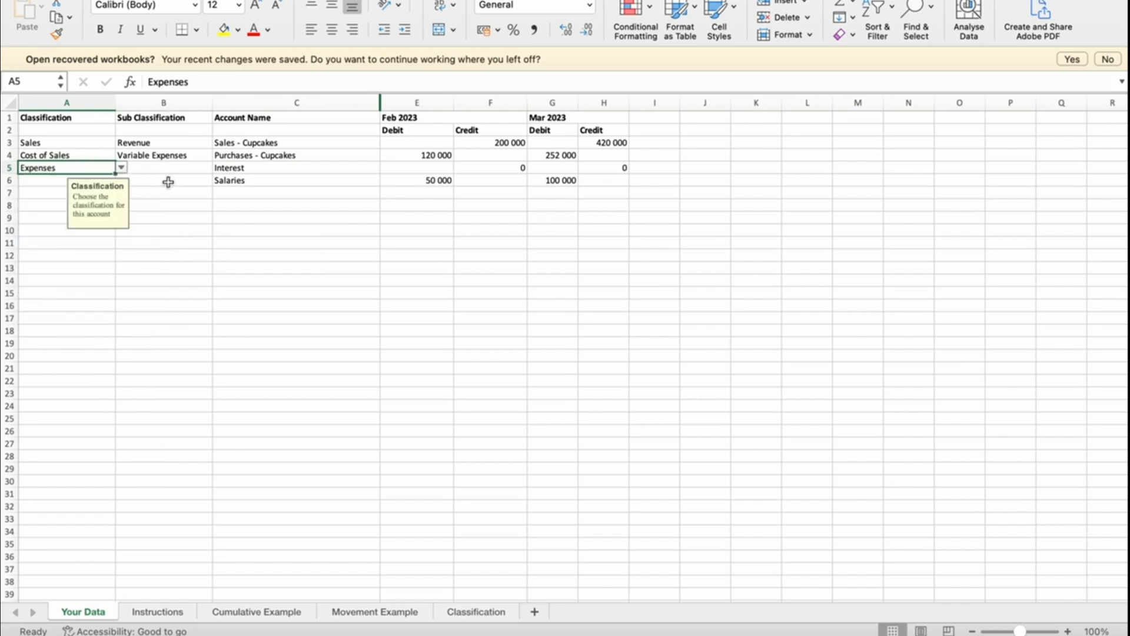
left_click(169, 169)
left_click(218, 168)
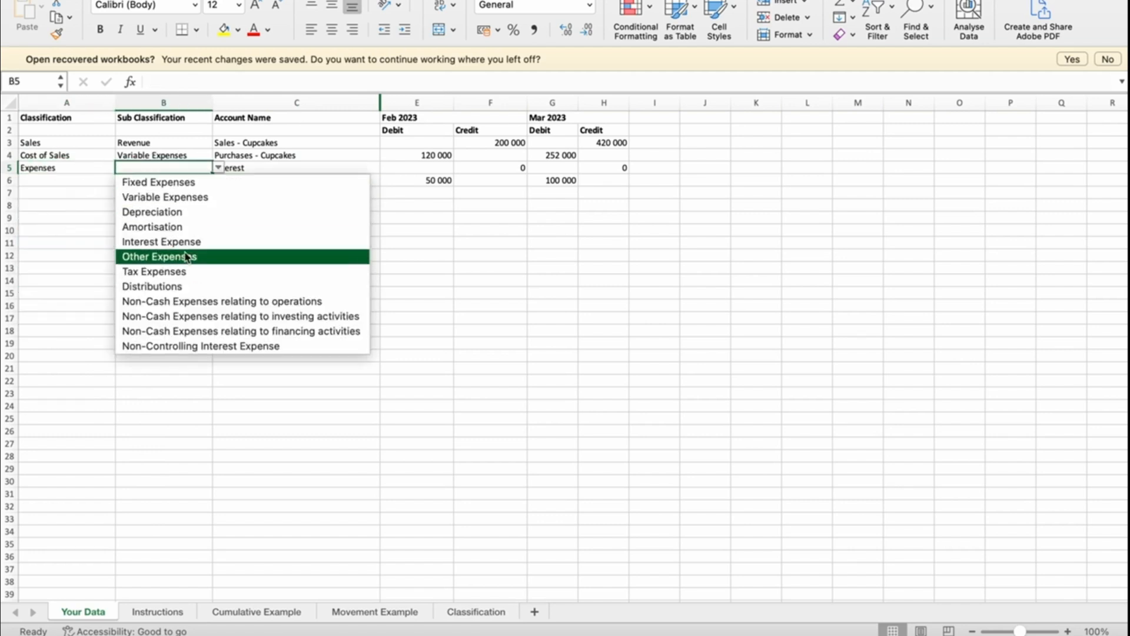
left_click(164, 241)
- Classify the Salaries account in row 6 as Expenses with the sub classification Fixed Expenses
left_click(71, 180)
left_click(121, 180)
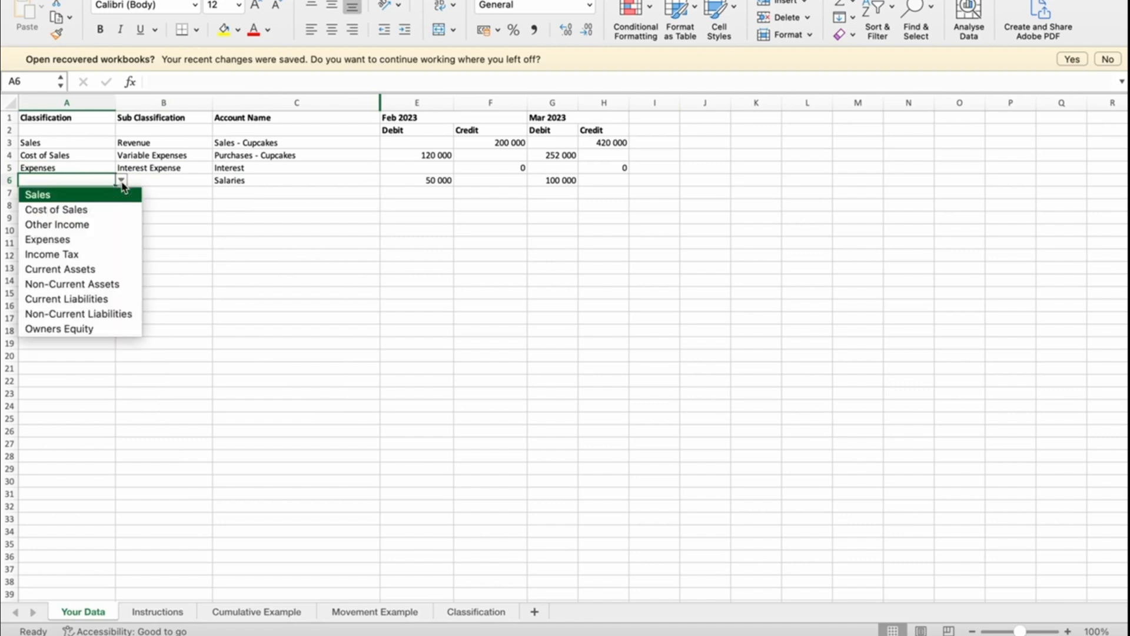
left_click(57, 240)
left_click(181, 172)
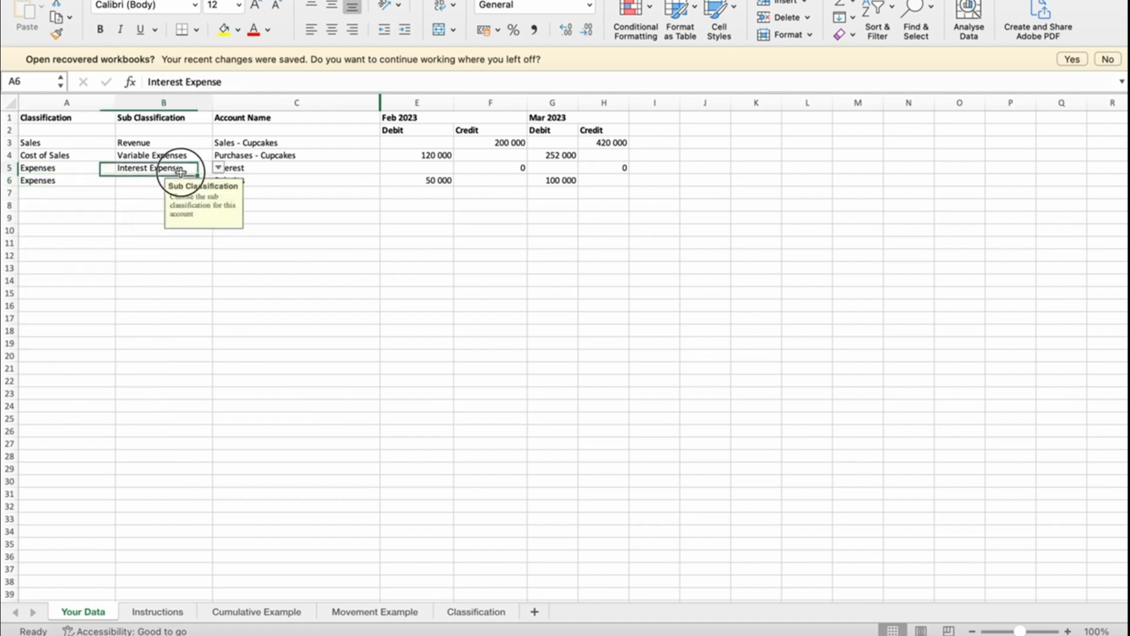
left_click(143, 183)
left_click(220, 184)
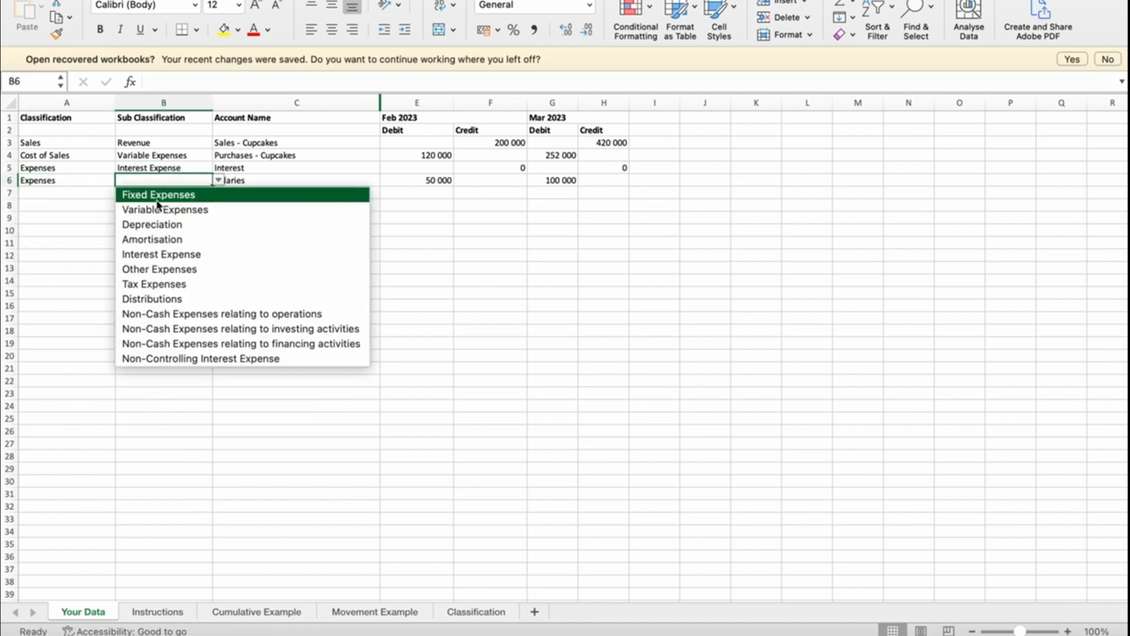
left_click(201, 199)
left_click(435, 217)
left_click(330, 255)
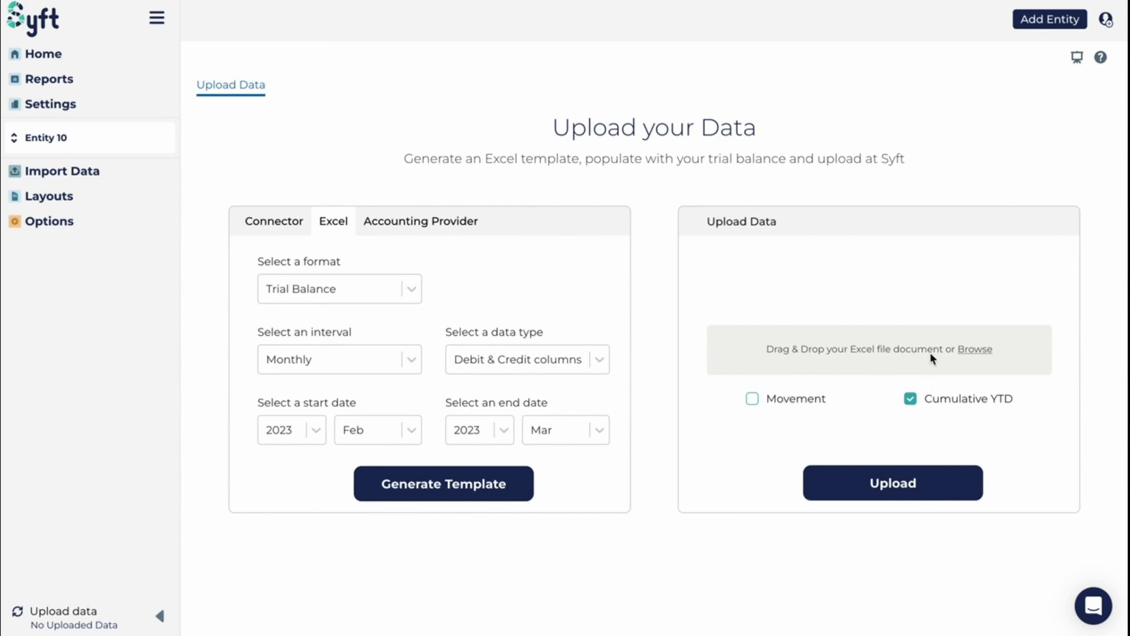
- Switch to Syft, choose Movement for the data upload and set it back to Cumulative YTD
left_click(753, 399)
left_click(911, 400)
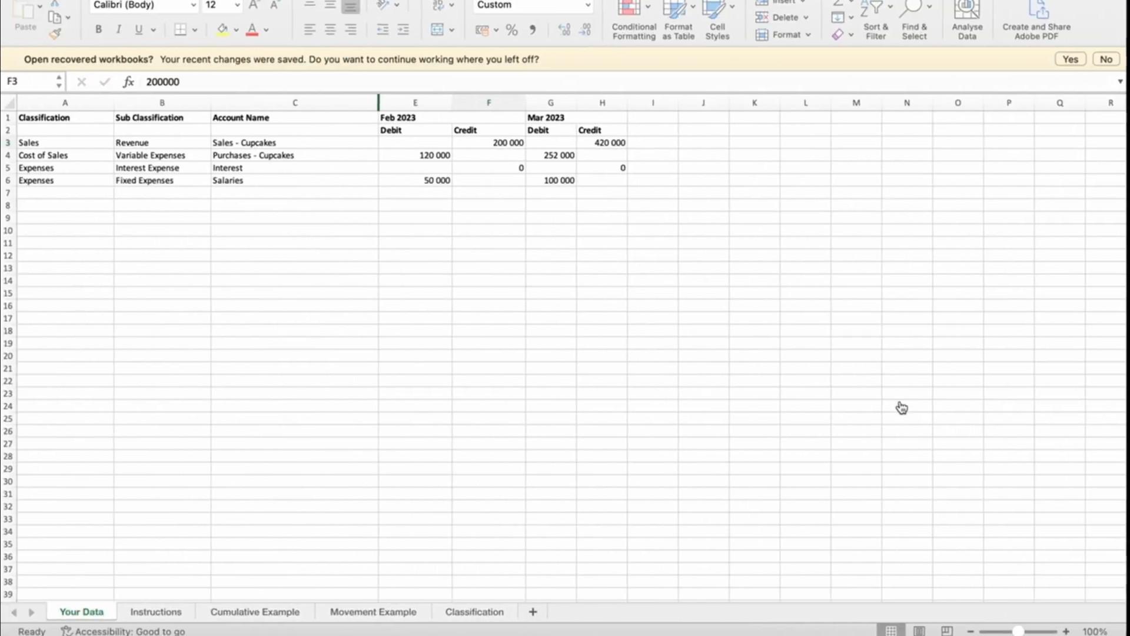
- Switch to the Excel template and examine the Sales - Cupcakes credit amounts for Feb 2023 and Mar 2023
left_click(456, 390)
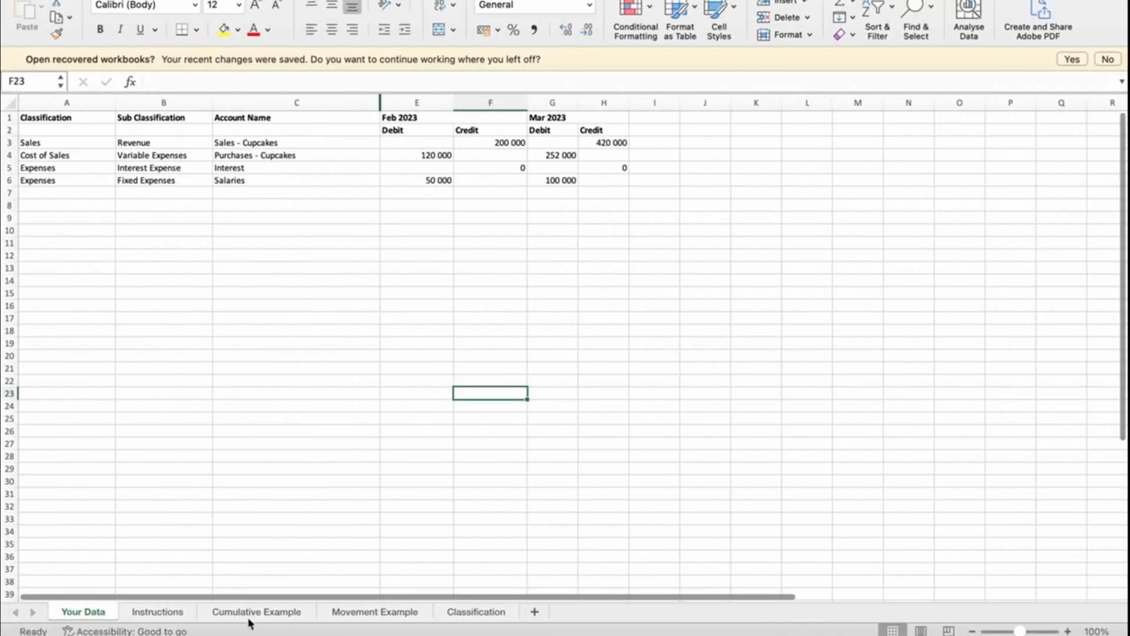
left_click(502, 142)
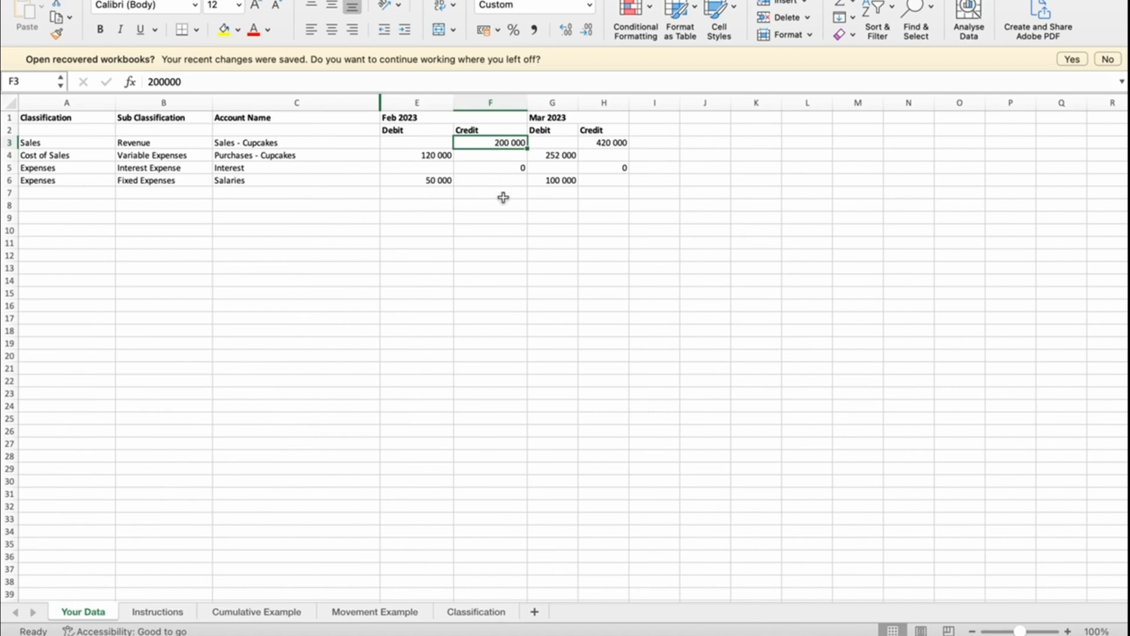
left_click(610, 140)
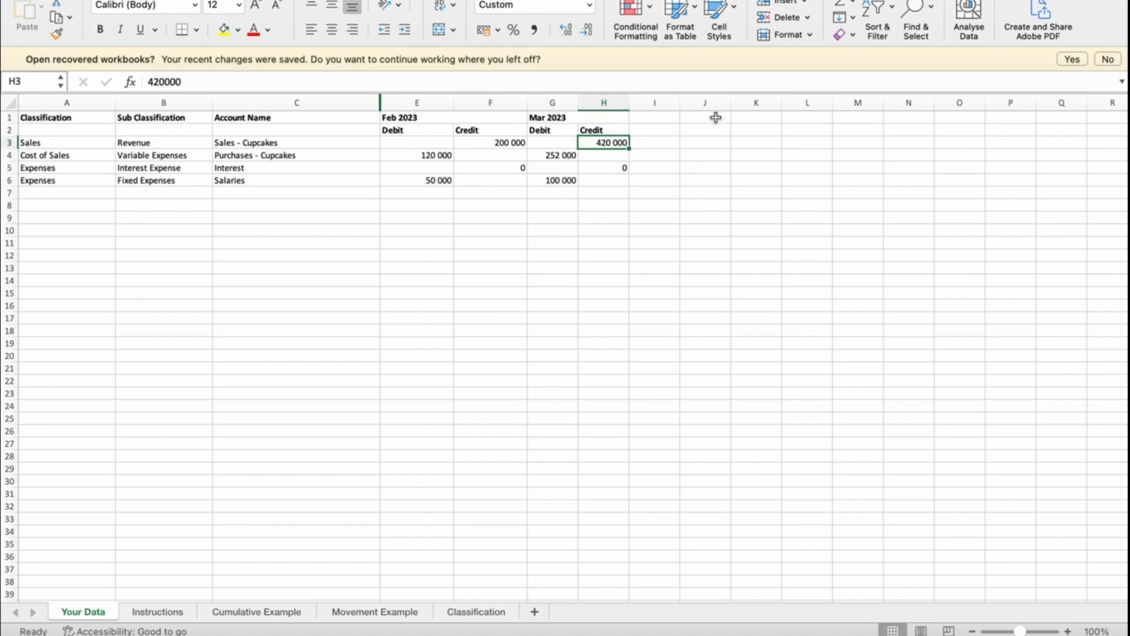
- Enter the heading Total YTD in J1 and reference the March sales credit in J3 with =H3
left_click(715, 117)
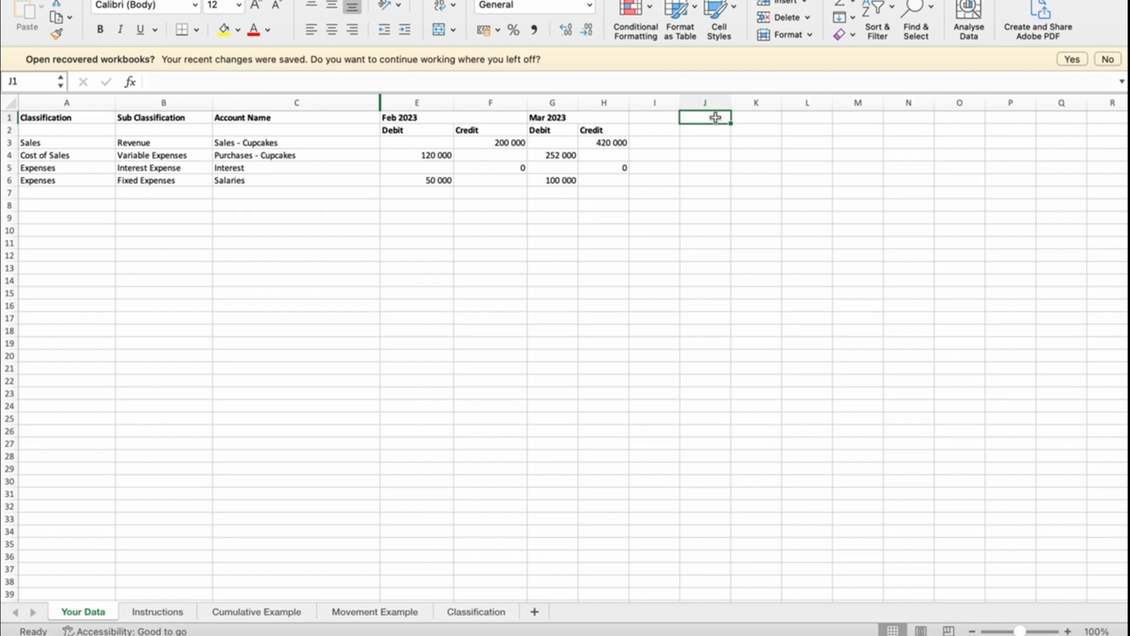
type("Total YTD")
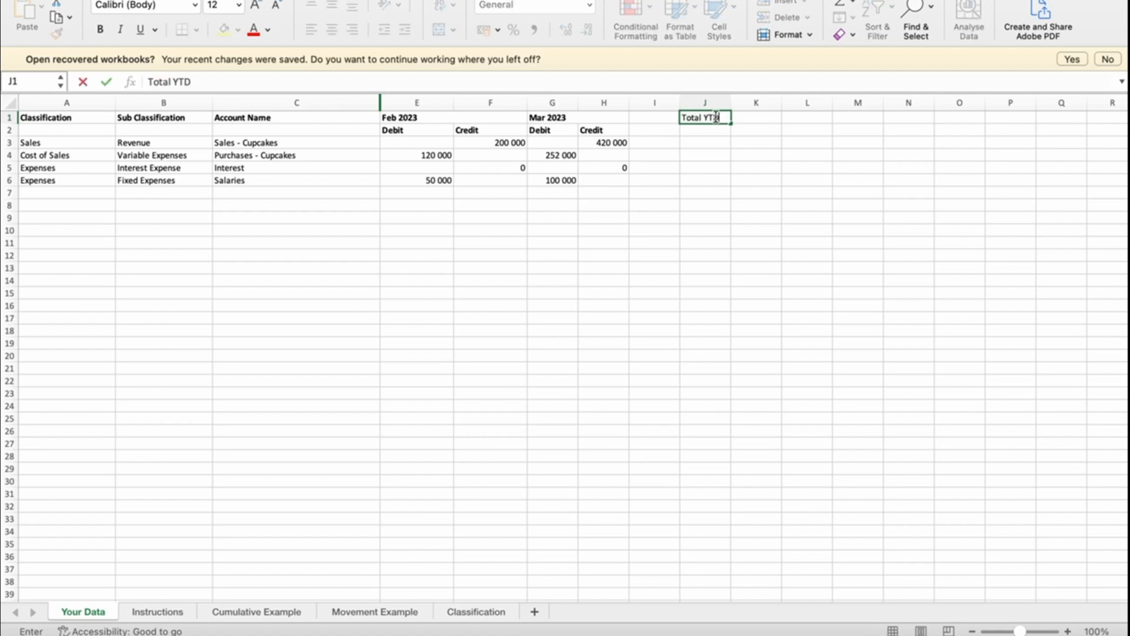
key("Return")
left_click(709, 142)
type("=")
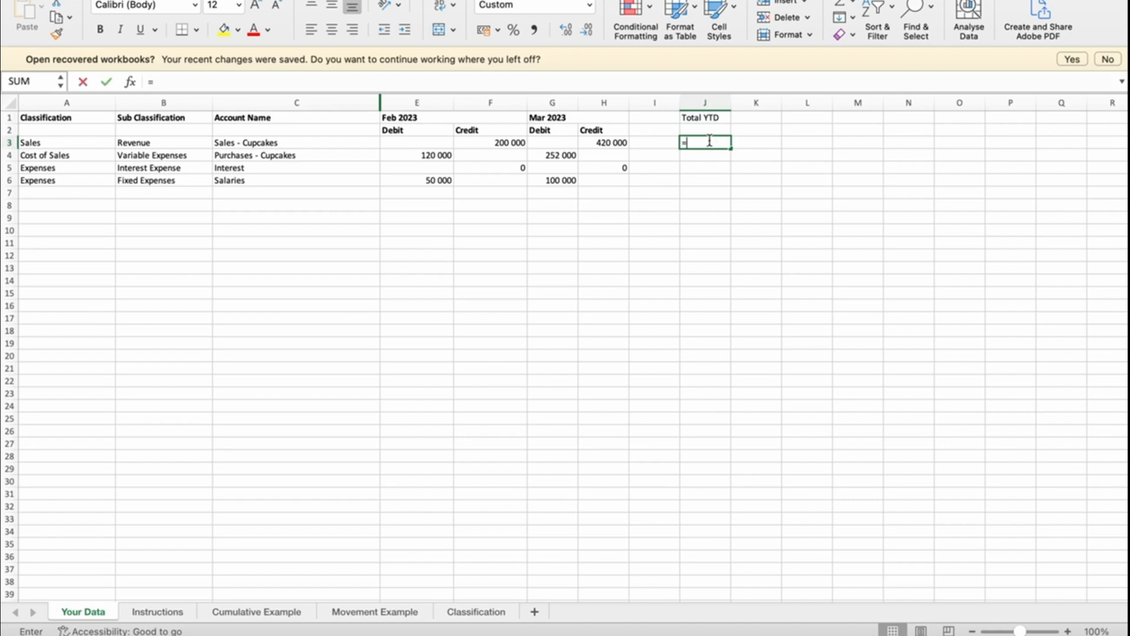
left_click(615, 143)
key("Return")
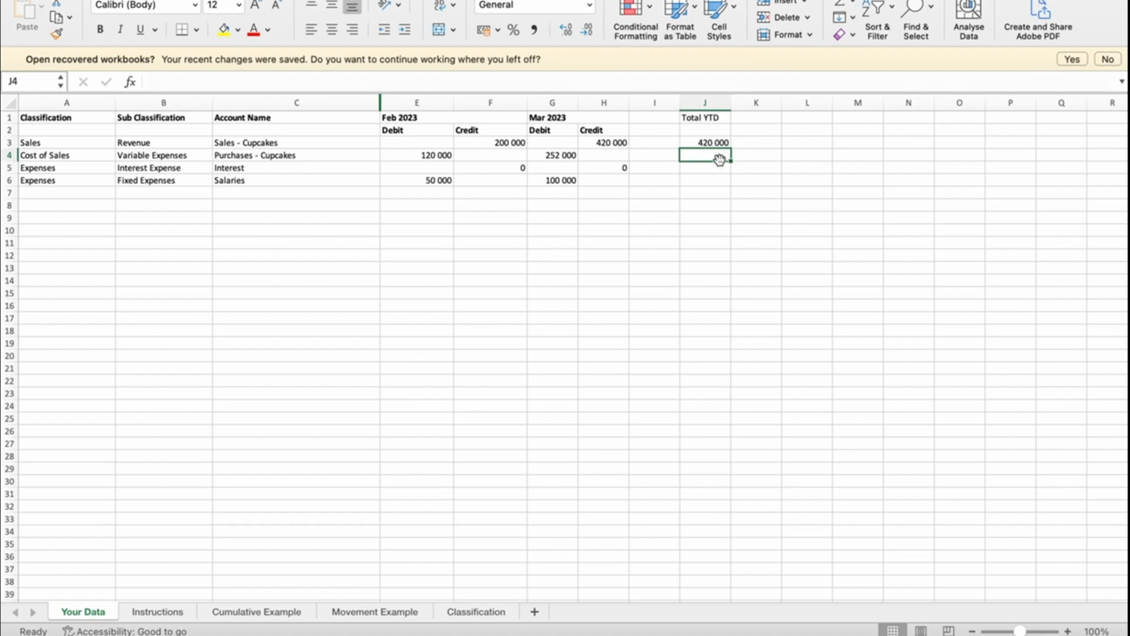
- Enter the label March in I4
key("Left")
type("March")
key("Return")
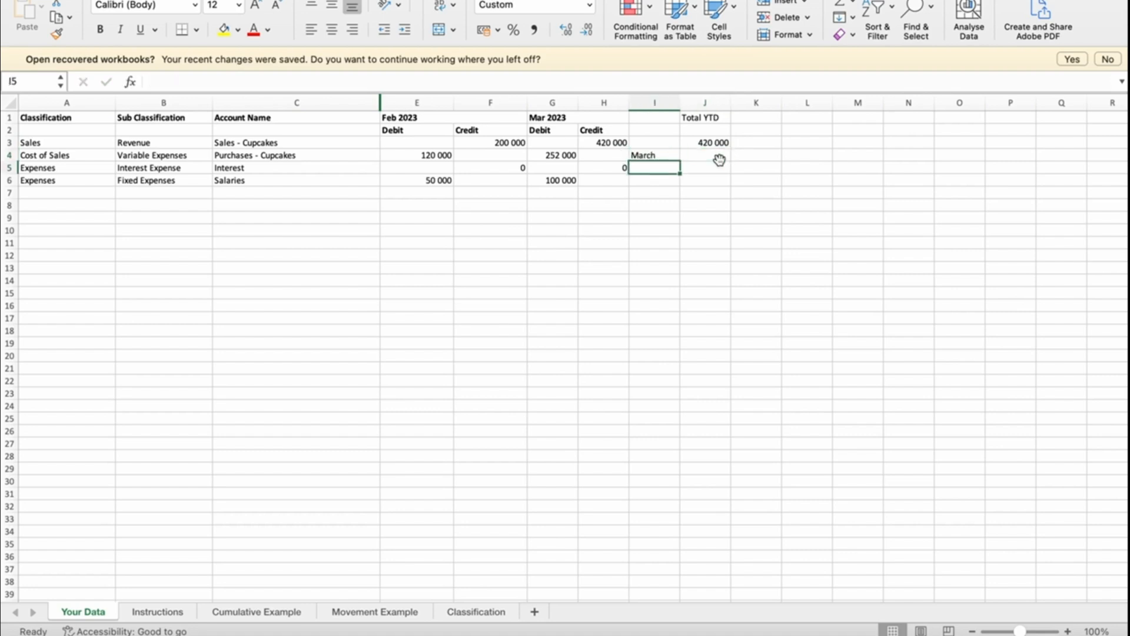
- Calculate the March sales movement in J4 with the formula =H3-F3
left_click(719, 158)
type("=")
left_click(625, 146)
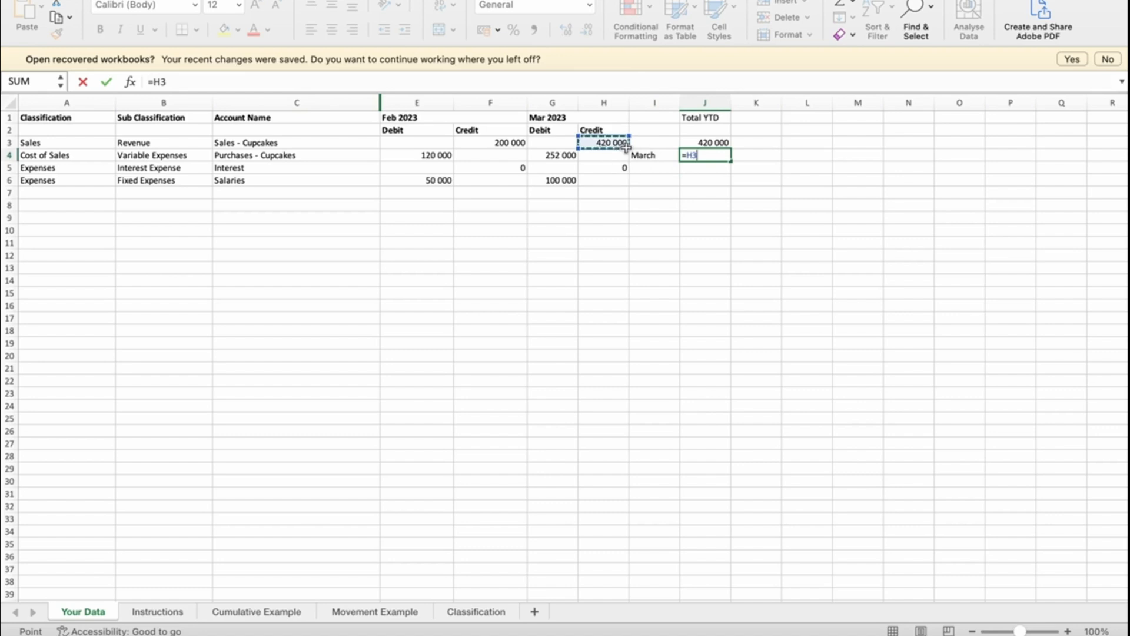
type("-")
left_click(509, 143)
key("Return")
key("Up")
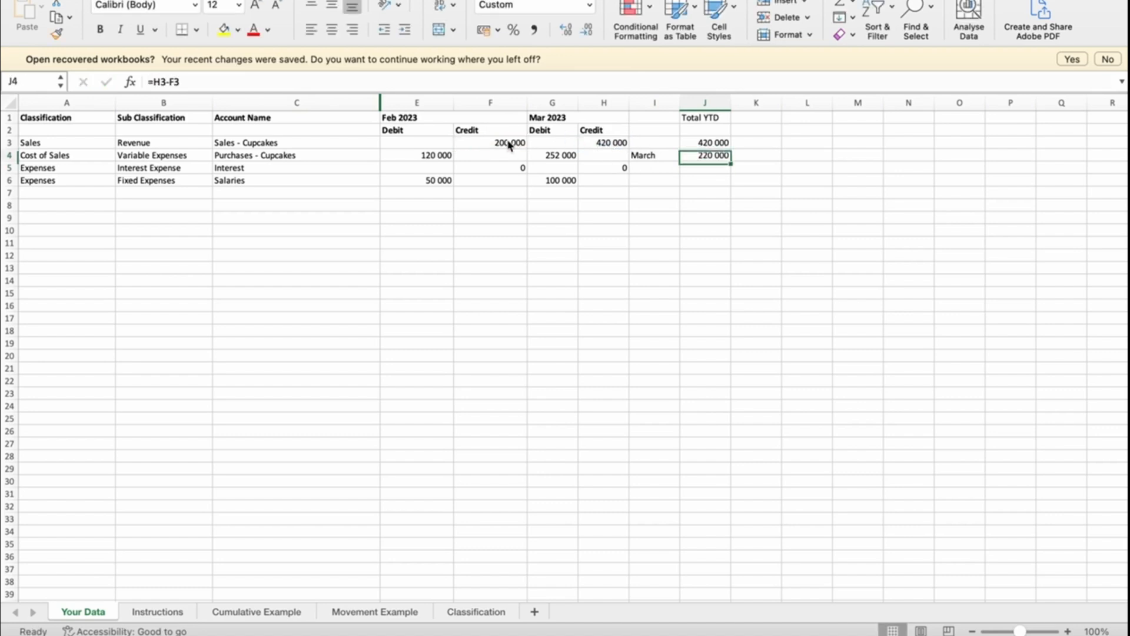
left_click(742, 226)
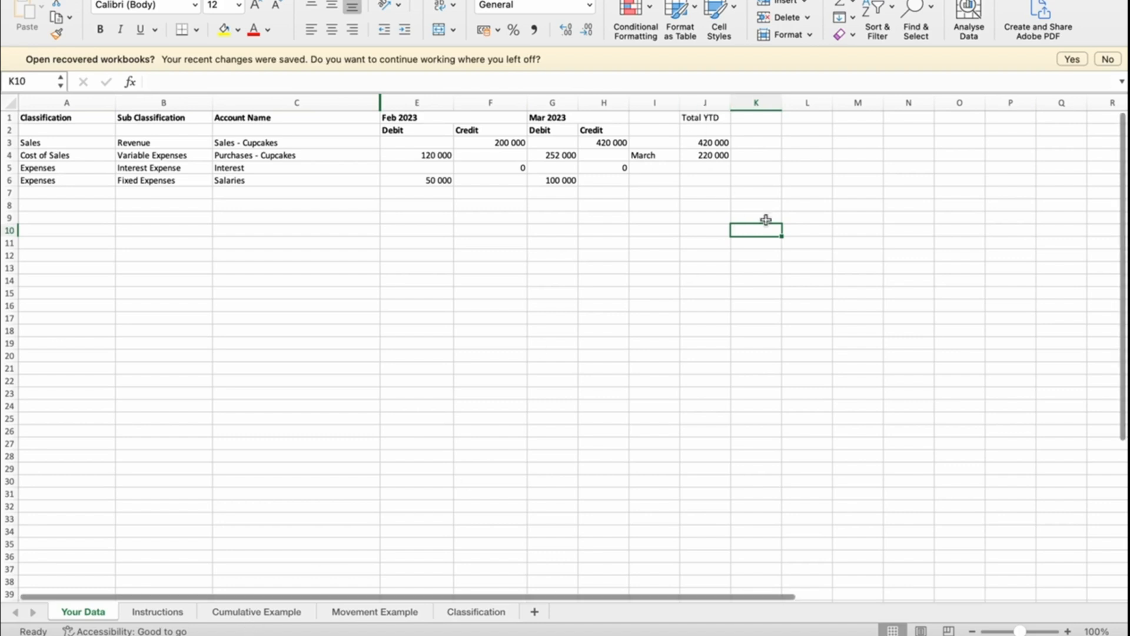
- Clear the Total YTD heading and the example formulas from J1:J4
left_click_drag(715, 117, 714, 157)
key("Delete")
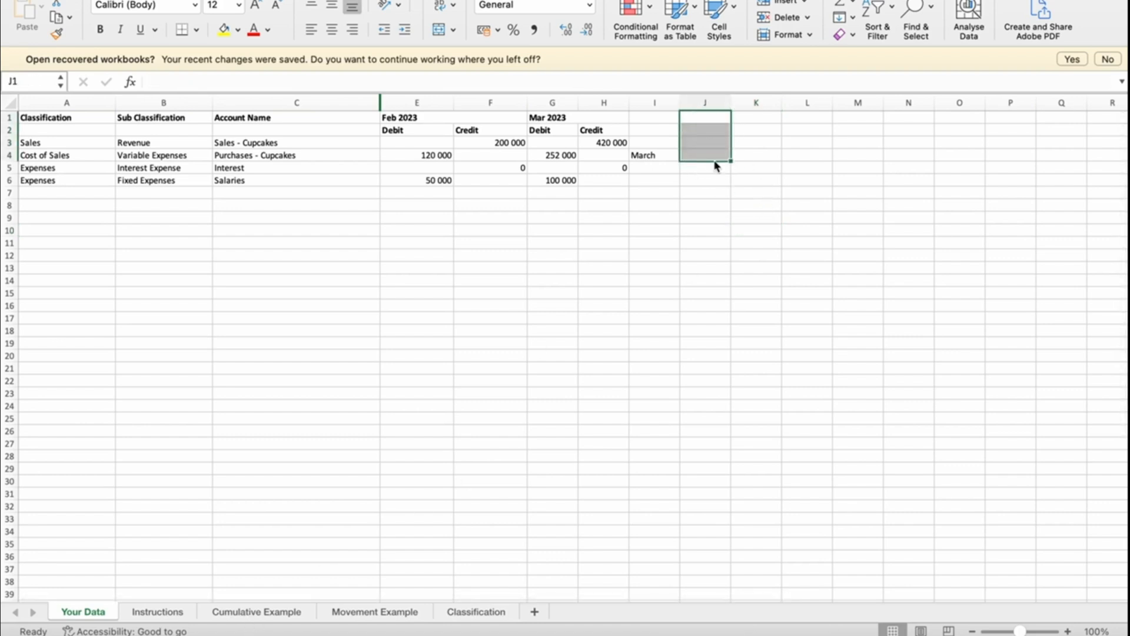
left_click(708, 129)
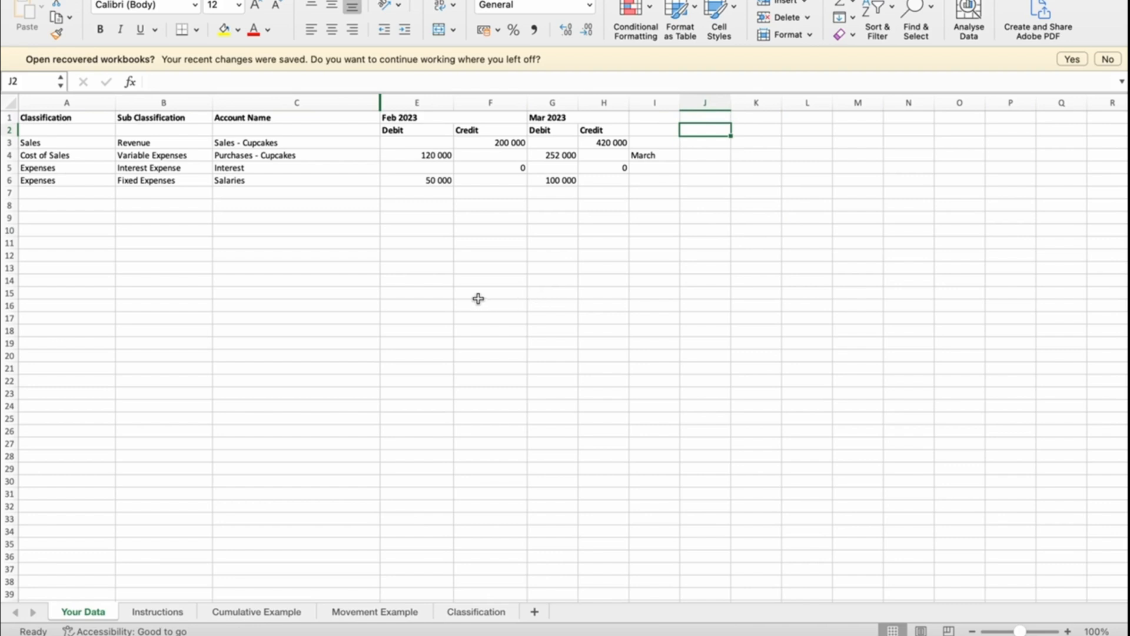
- Enter the heading Total in K1 beside the February and March trial balance data
left_click(488, 144)
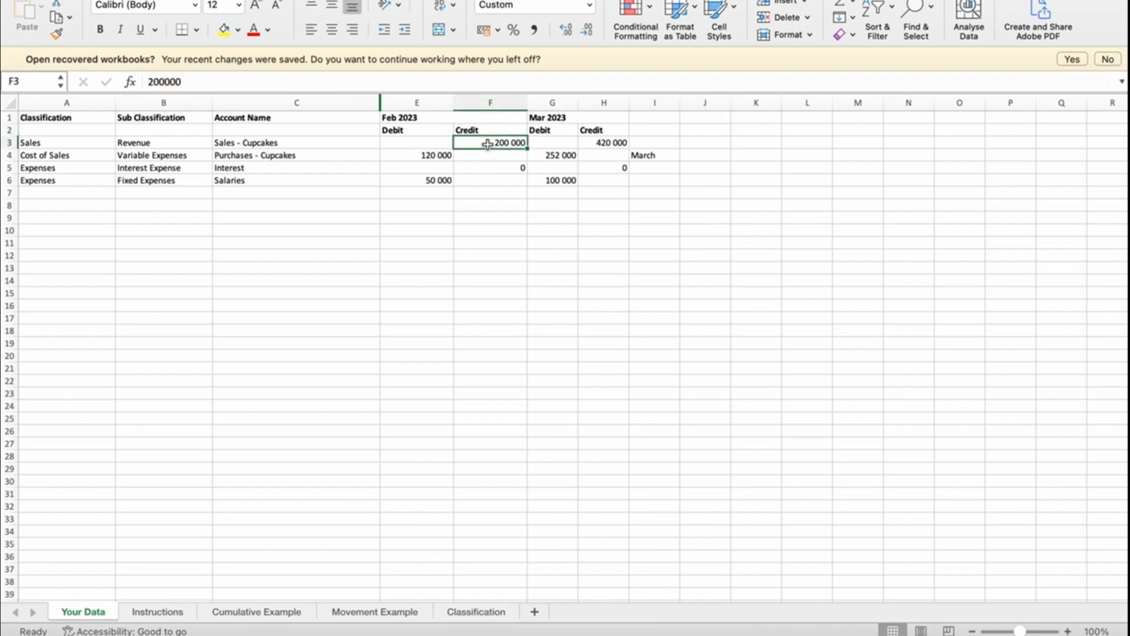
left_click(603, 143)
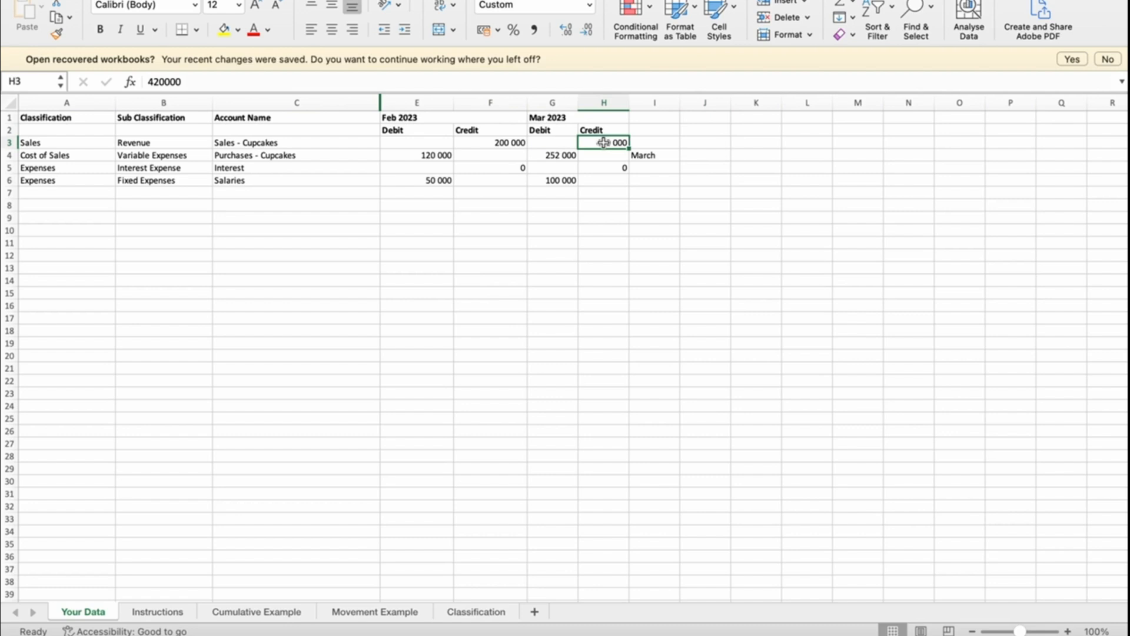
left_click(744, 117)
type("Total")
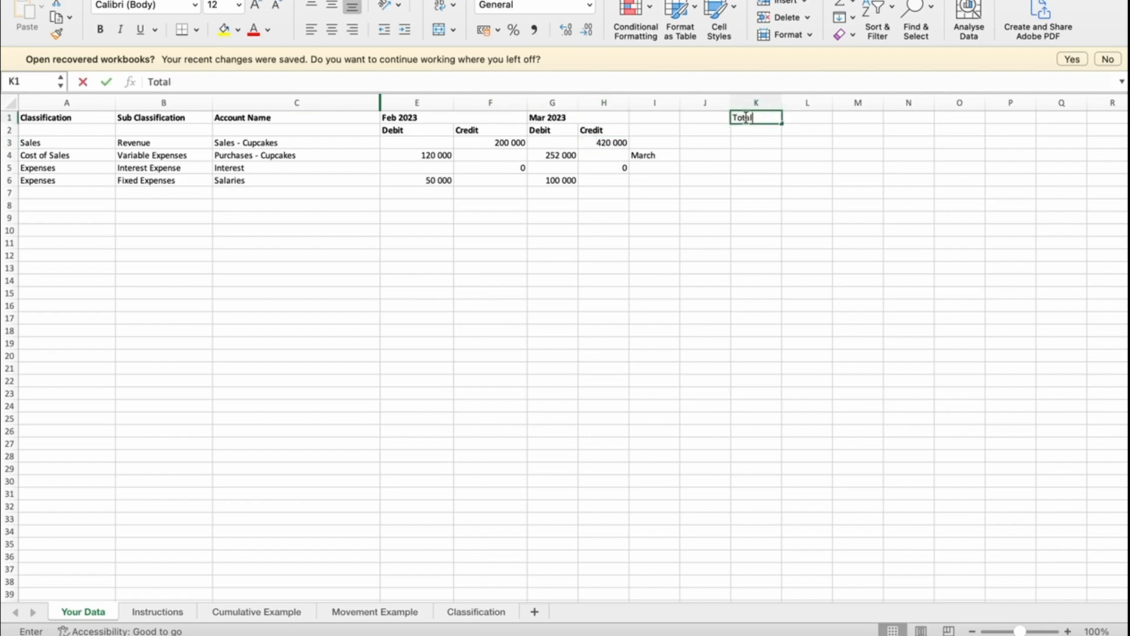
key("Return")
- Add the February and March sales credits together in K3 with the formula =F3+H3
left_click(760, 144)
type("=")
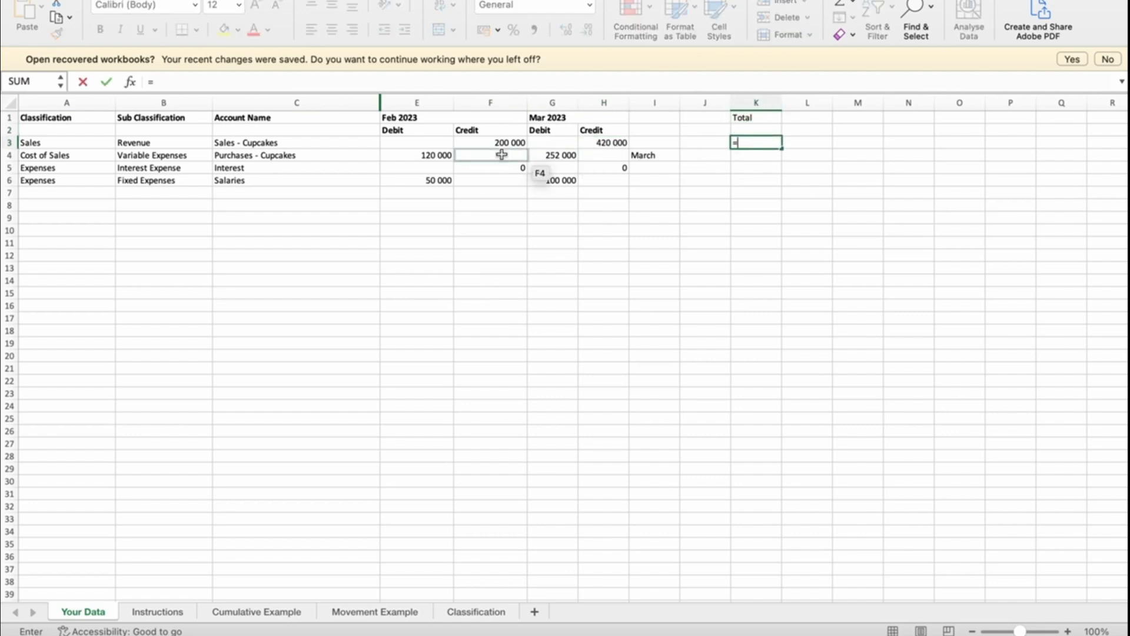
left_click(503, 143)
type("+")
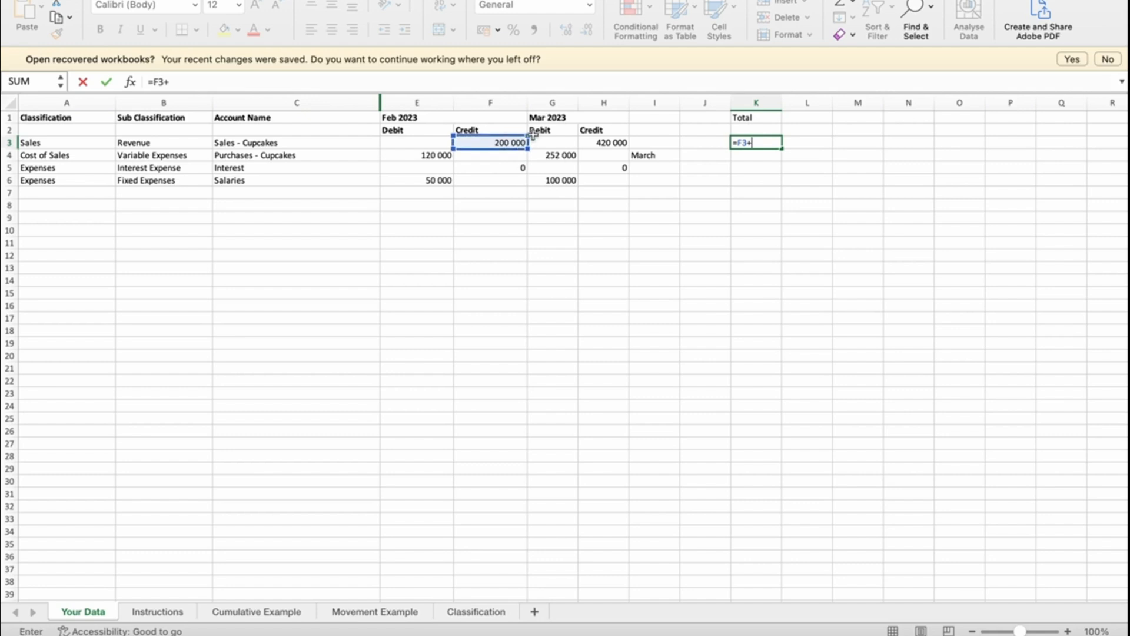
left_click(601, 143)
key("Return")
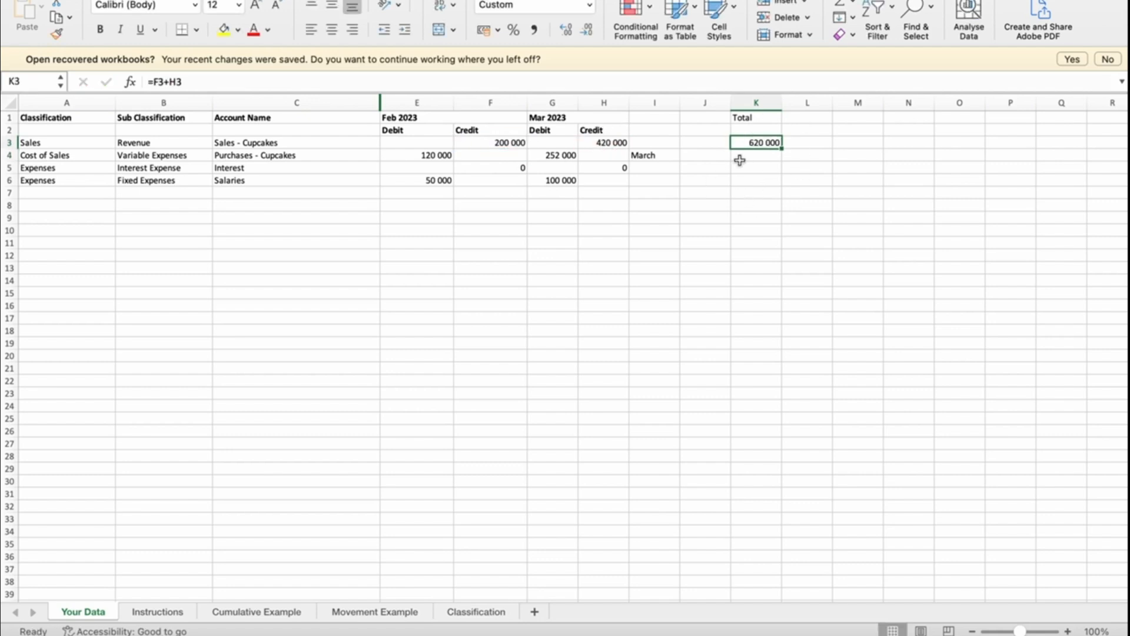
- Switch to Syft and view the Connector instructions for uploading trial balance data
key("ctrl+Right")
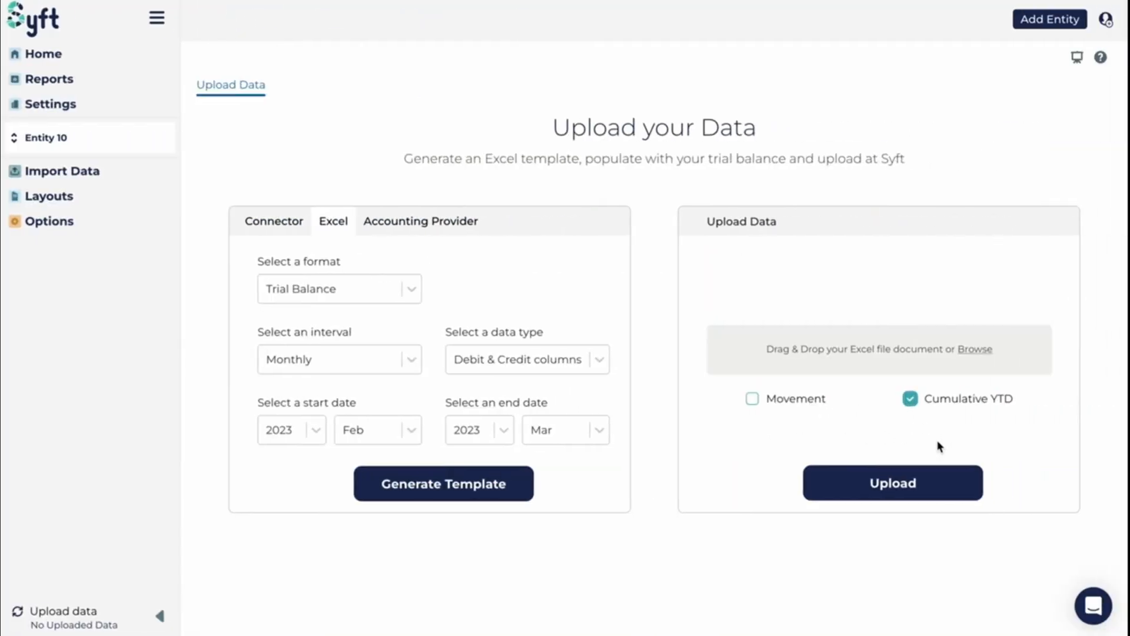
key("ctrl+Left")
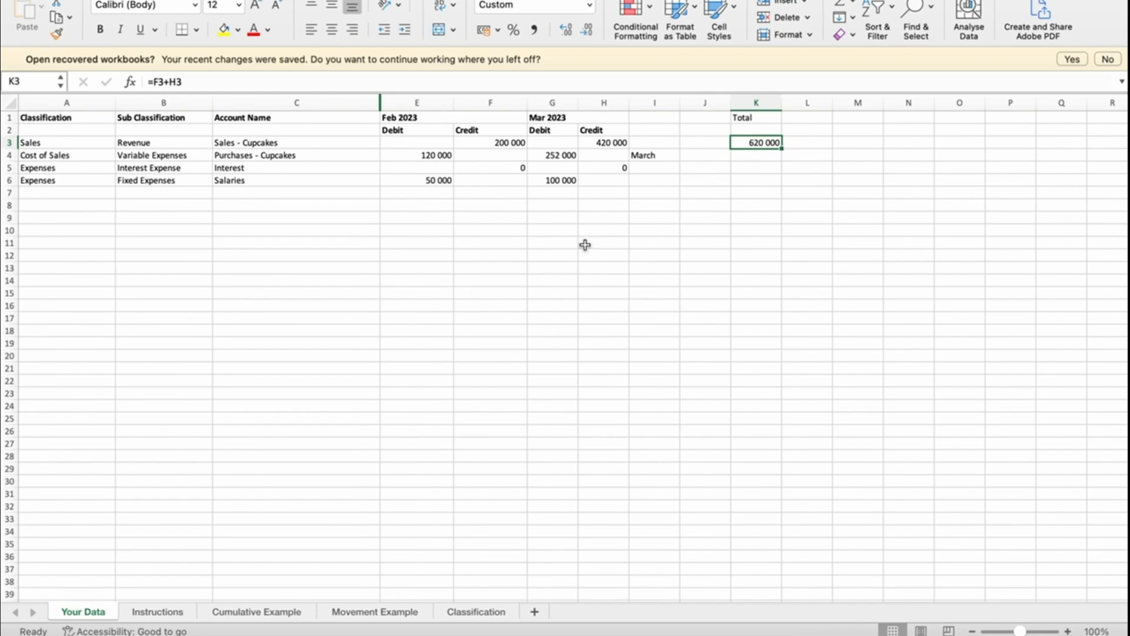
key("ctrl+Right")
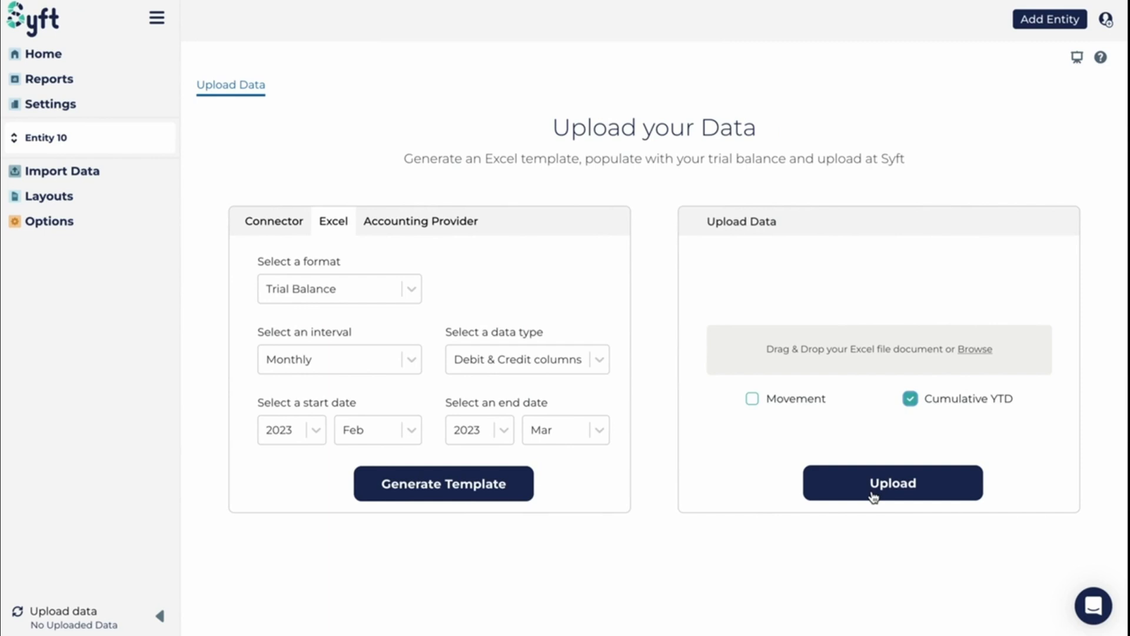
left_click(276, 223)
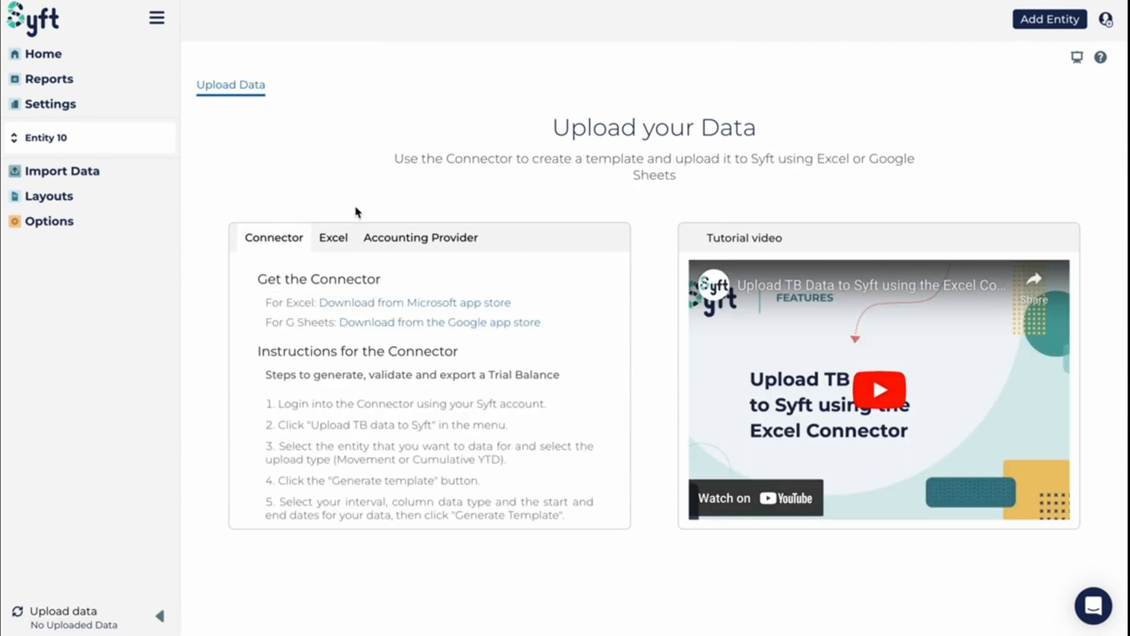
- View the account's plan and add-ons, and look at the Accounting Provider upload option
left_click(158, 21)
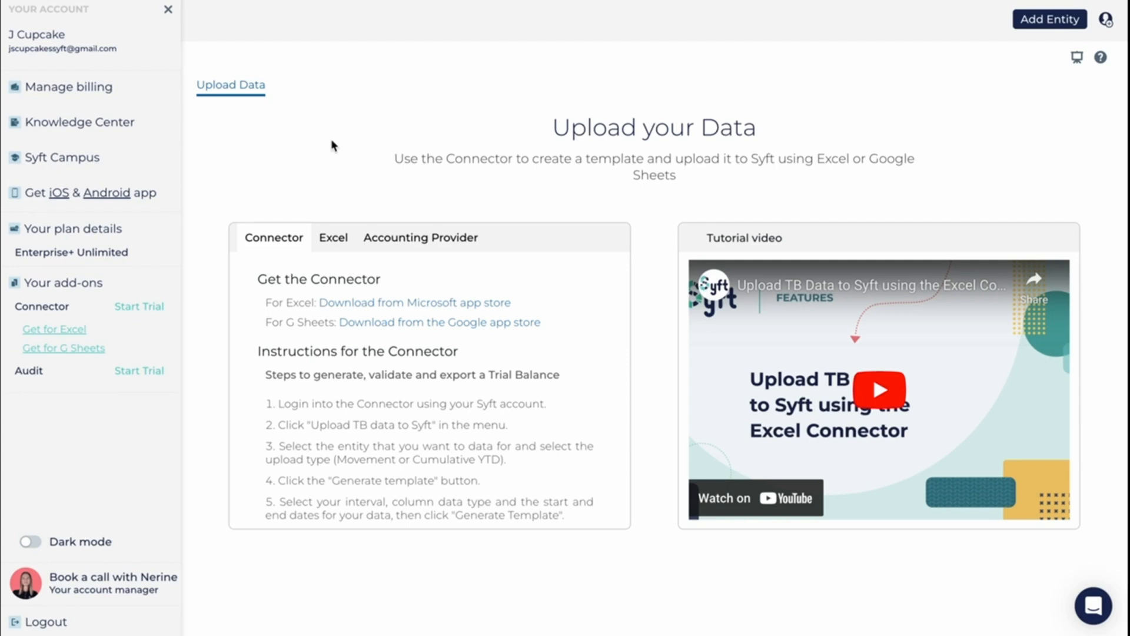
left_click(169, 12)
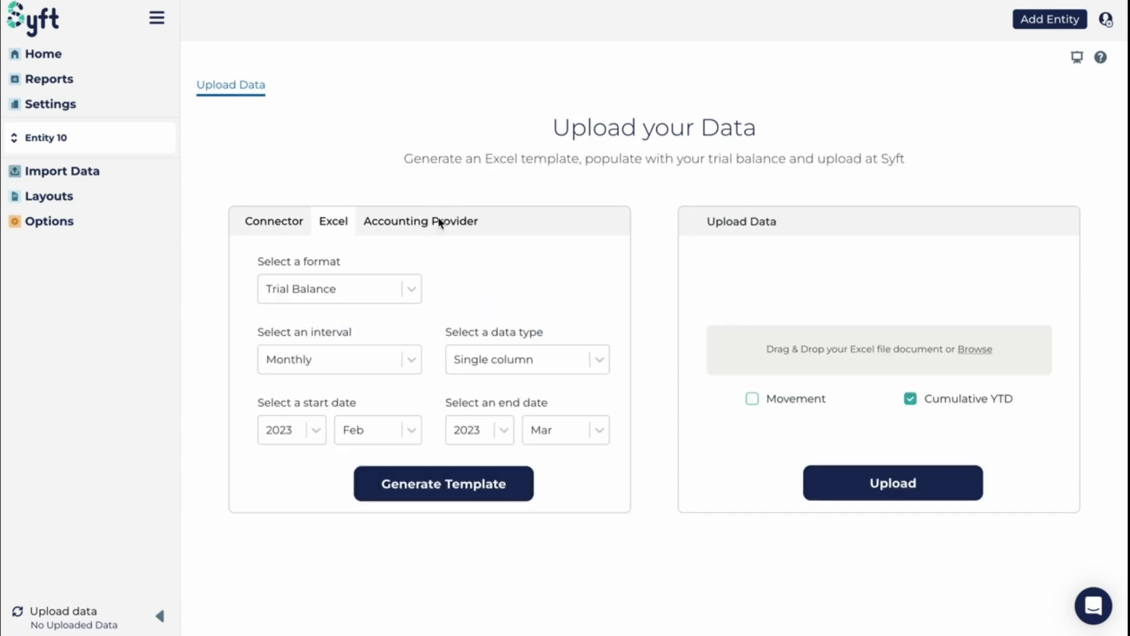
left_click(440, 222)
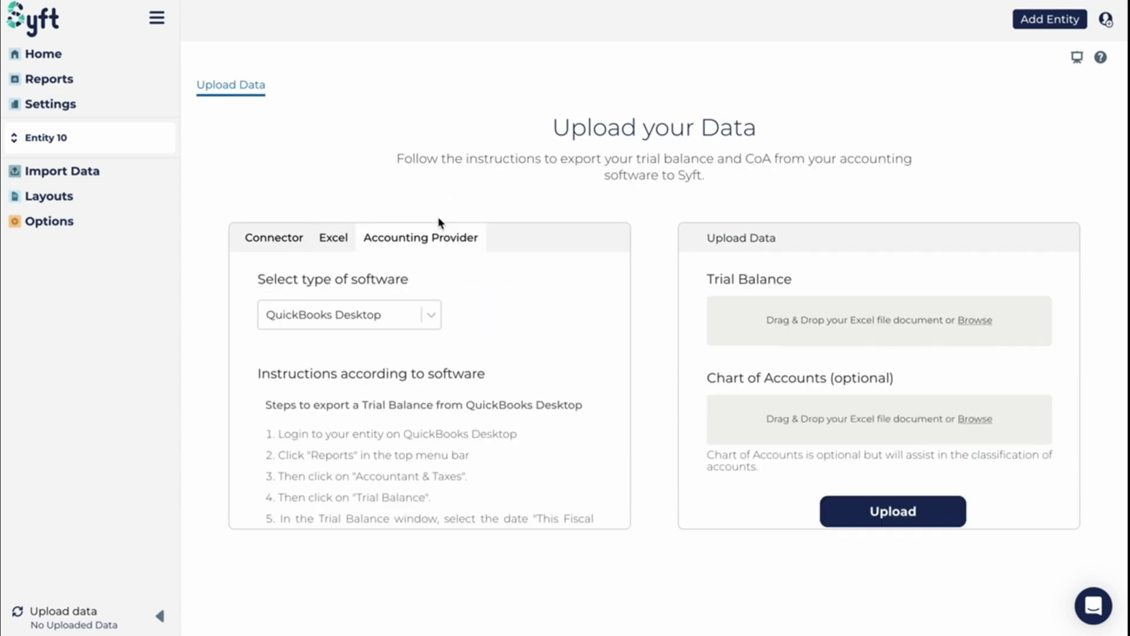
- Upload Entity 10 - trial-balance-template.xlsx through the Excel option as Cumulative YTD data, and dismiss the new layout setup
left_click(336, 240)
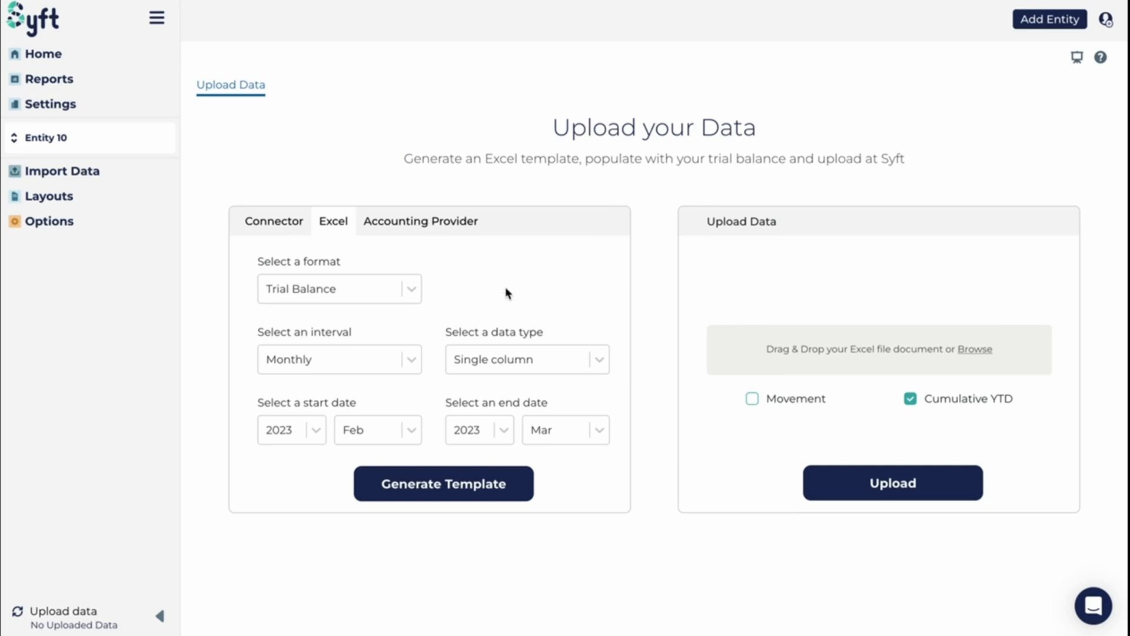
left_click_drag(583, 253, 954, 350)
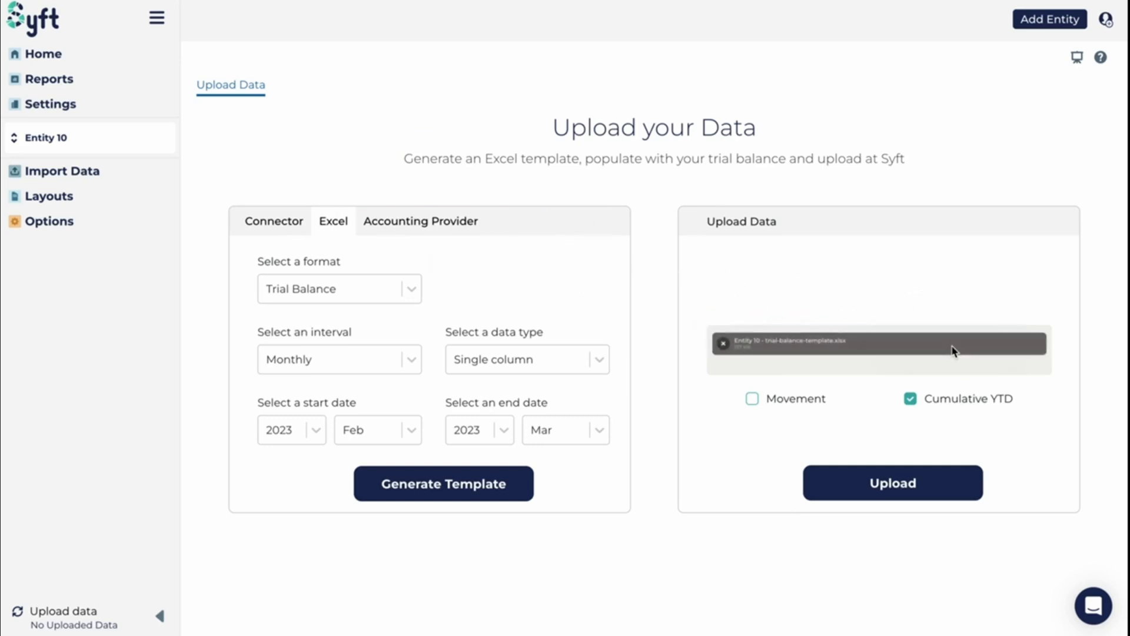
left_click(894, 486)
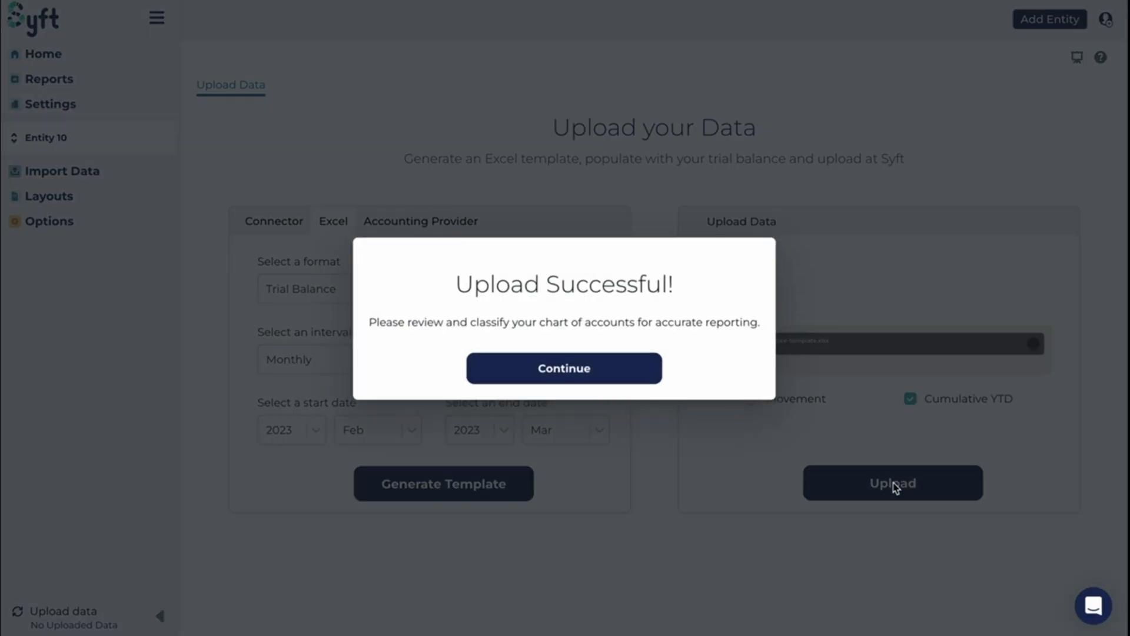
left_click(581, 370)
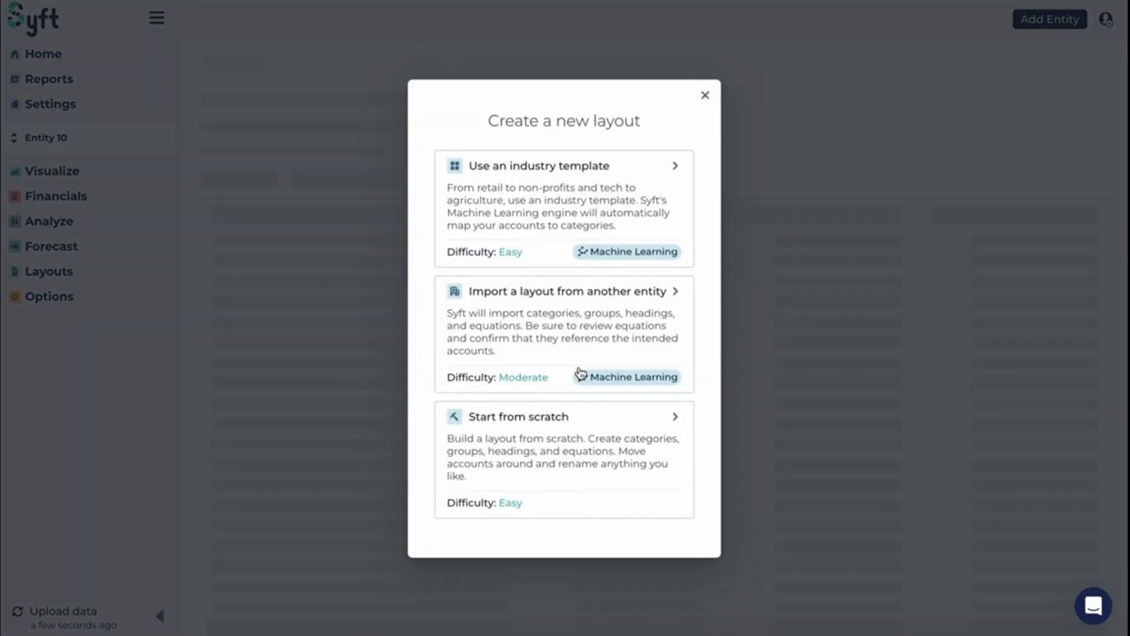
left_click(706, 98)
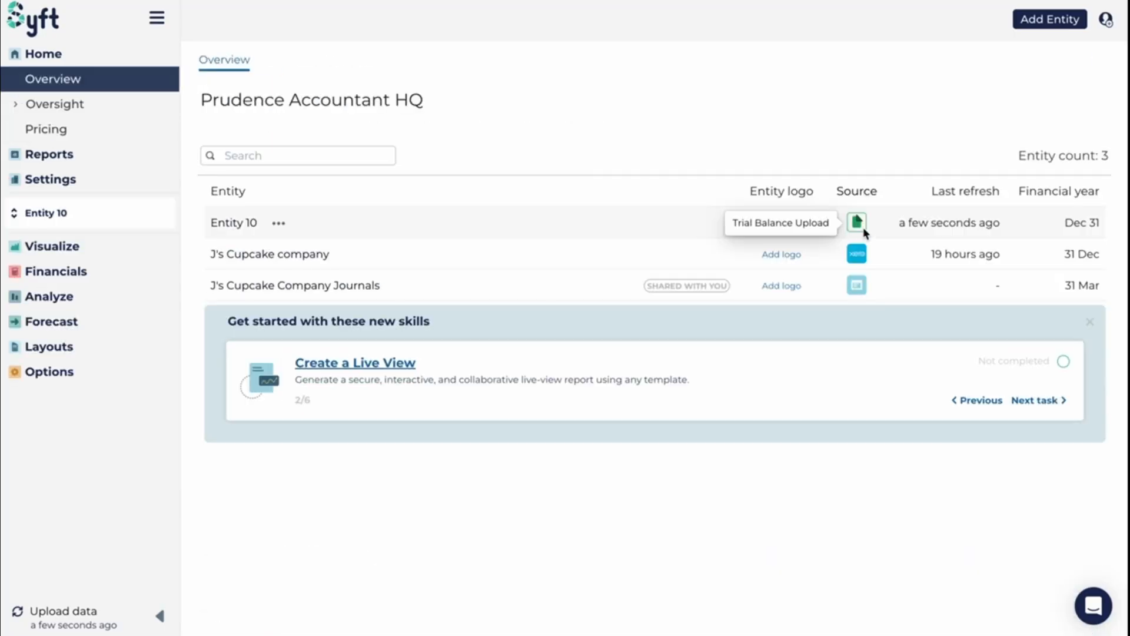